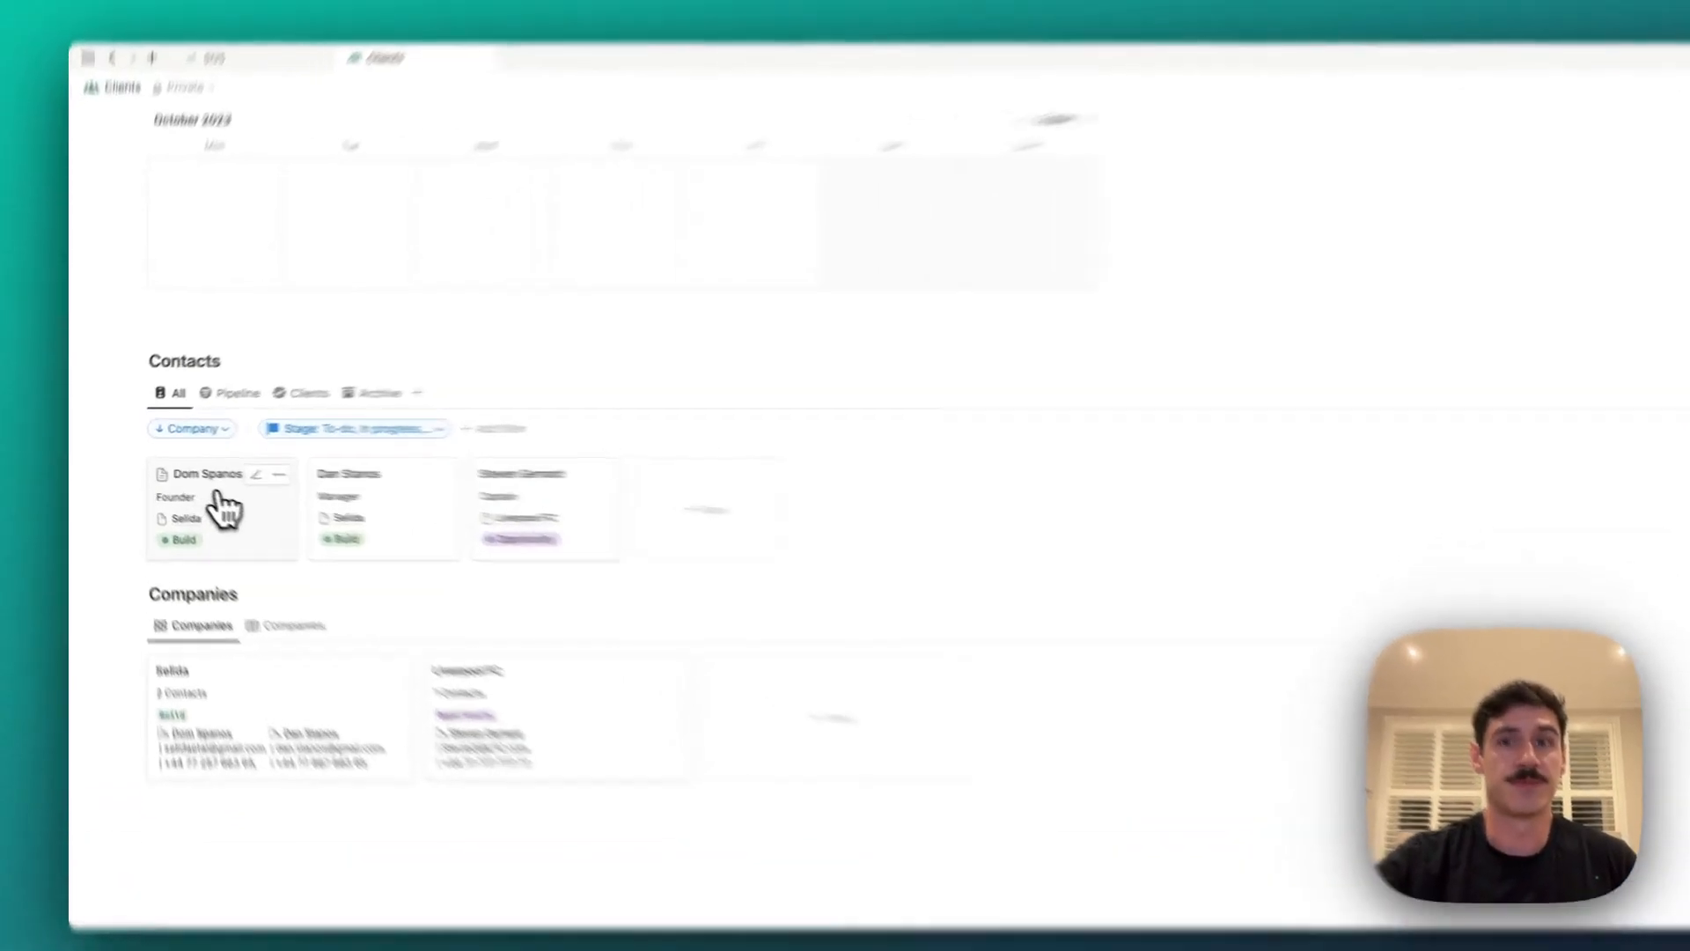
Open the first record in the Contacts gallery and check the prefix setting of its ID property
click(188, 491)
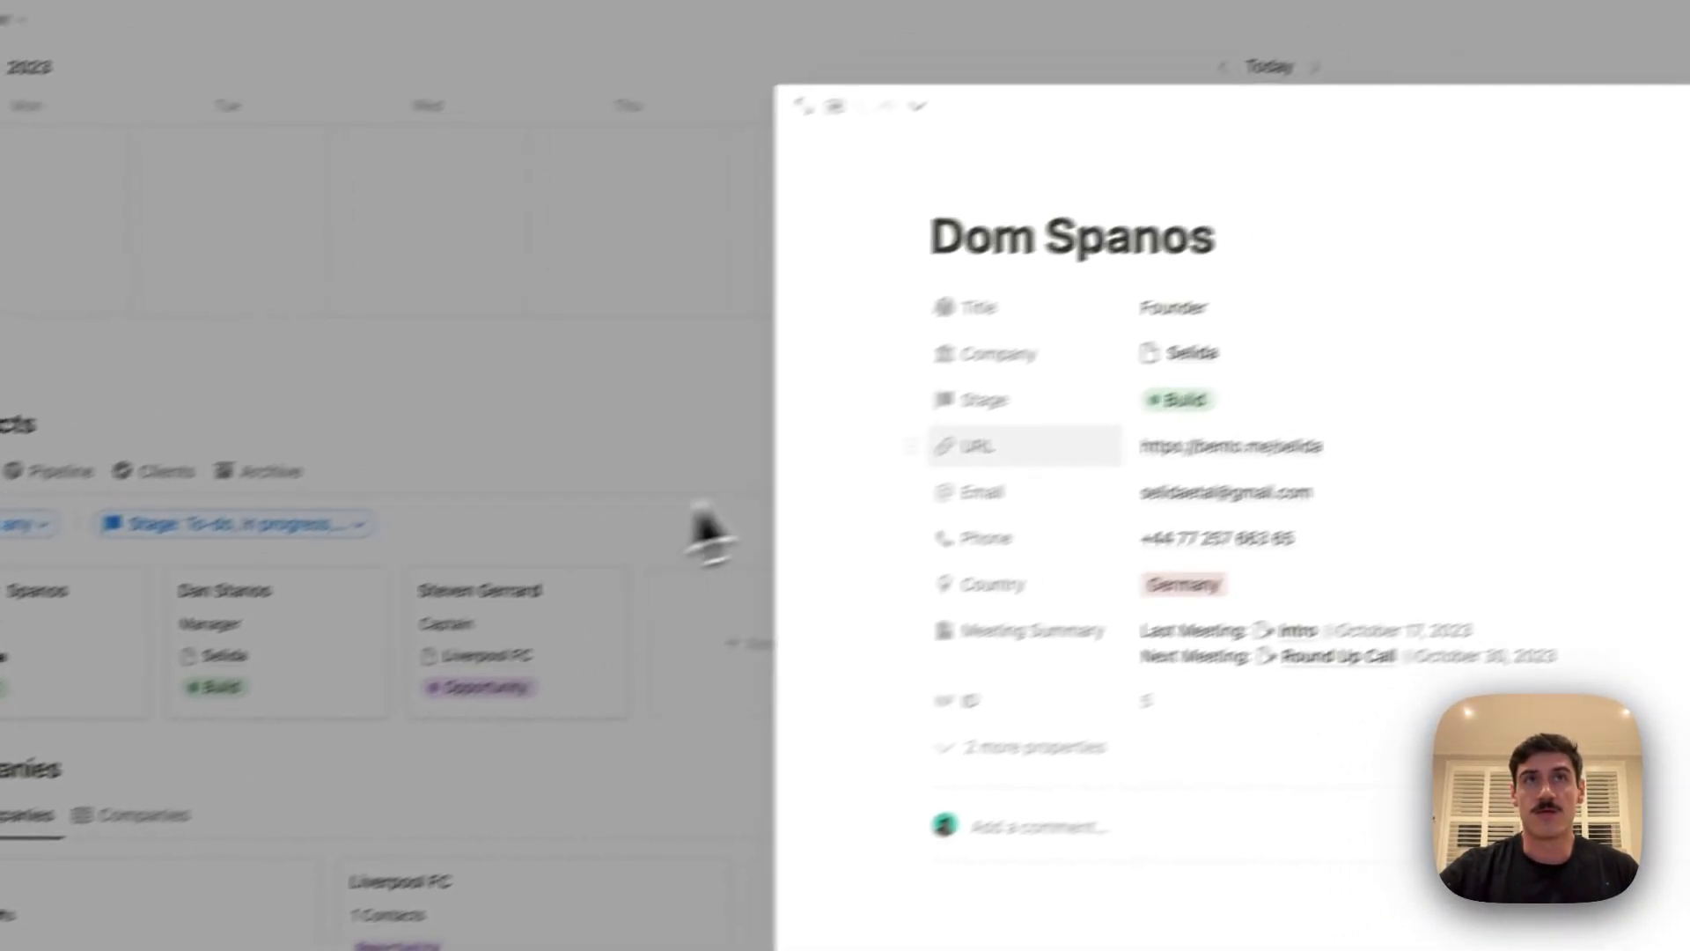
drag(1118, 274, 838, 295)
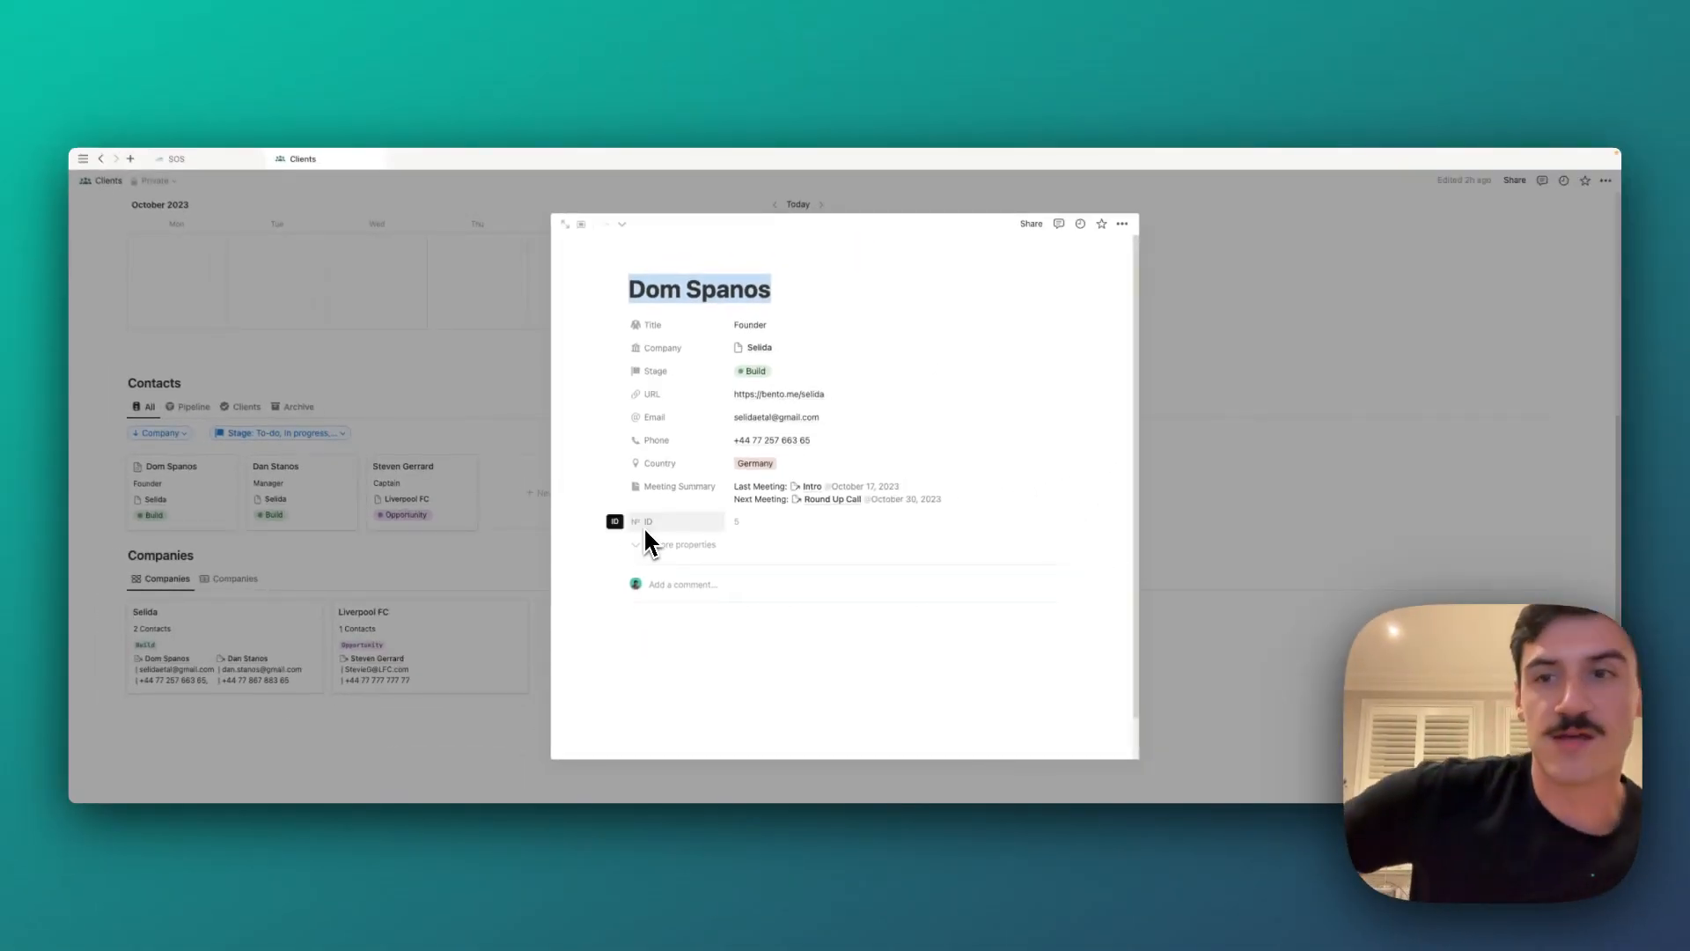
click(645, 523)
click(648, 556)
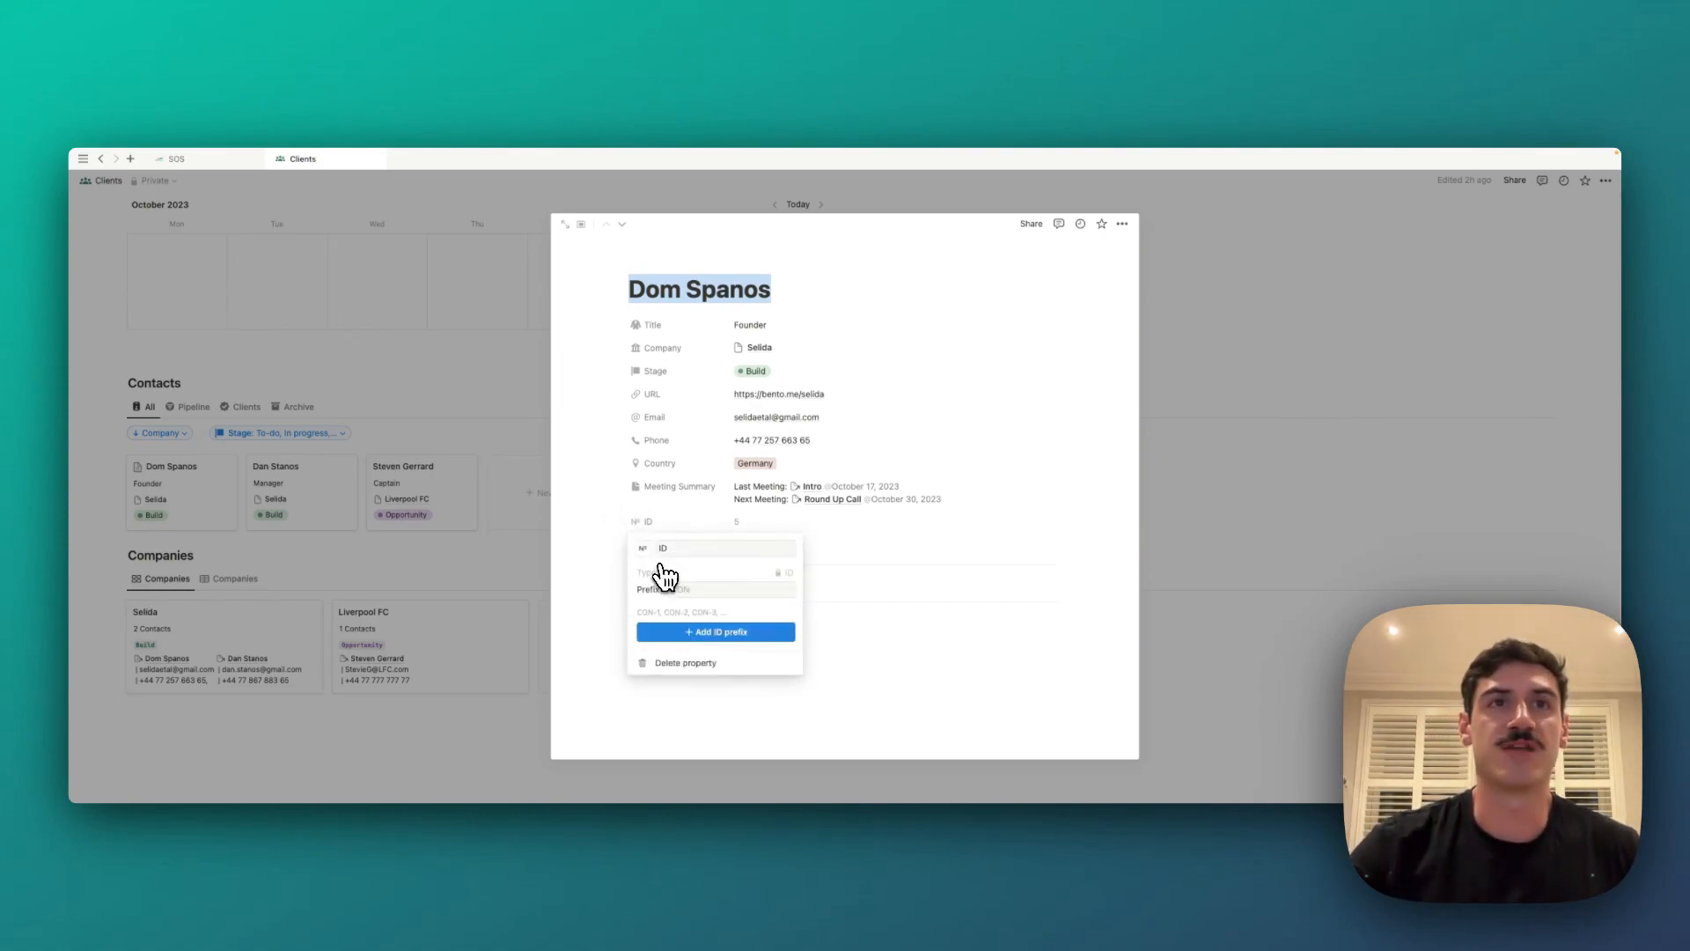
click(685, 588)
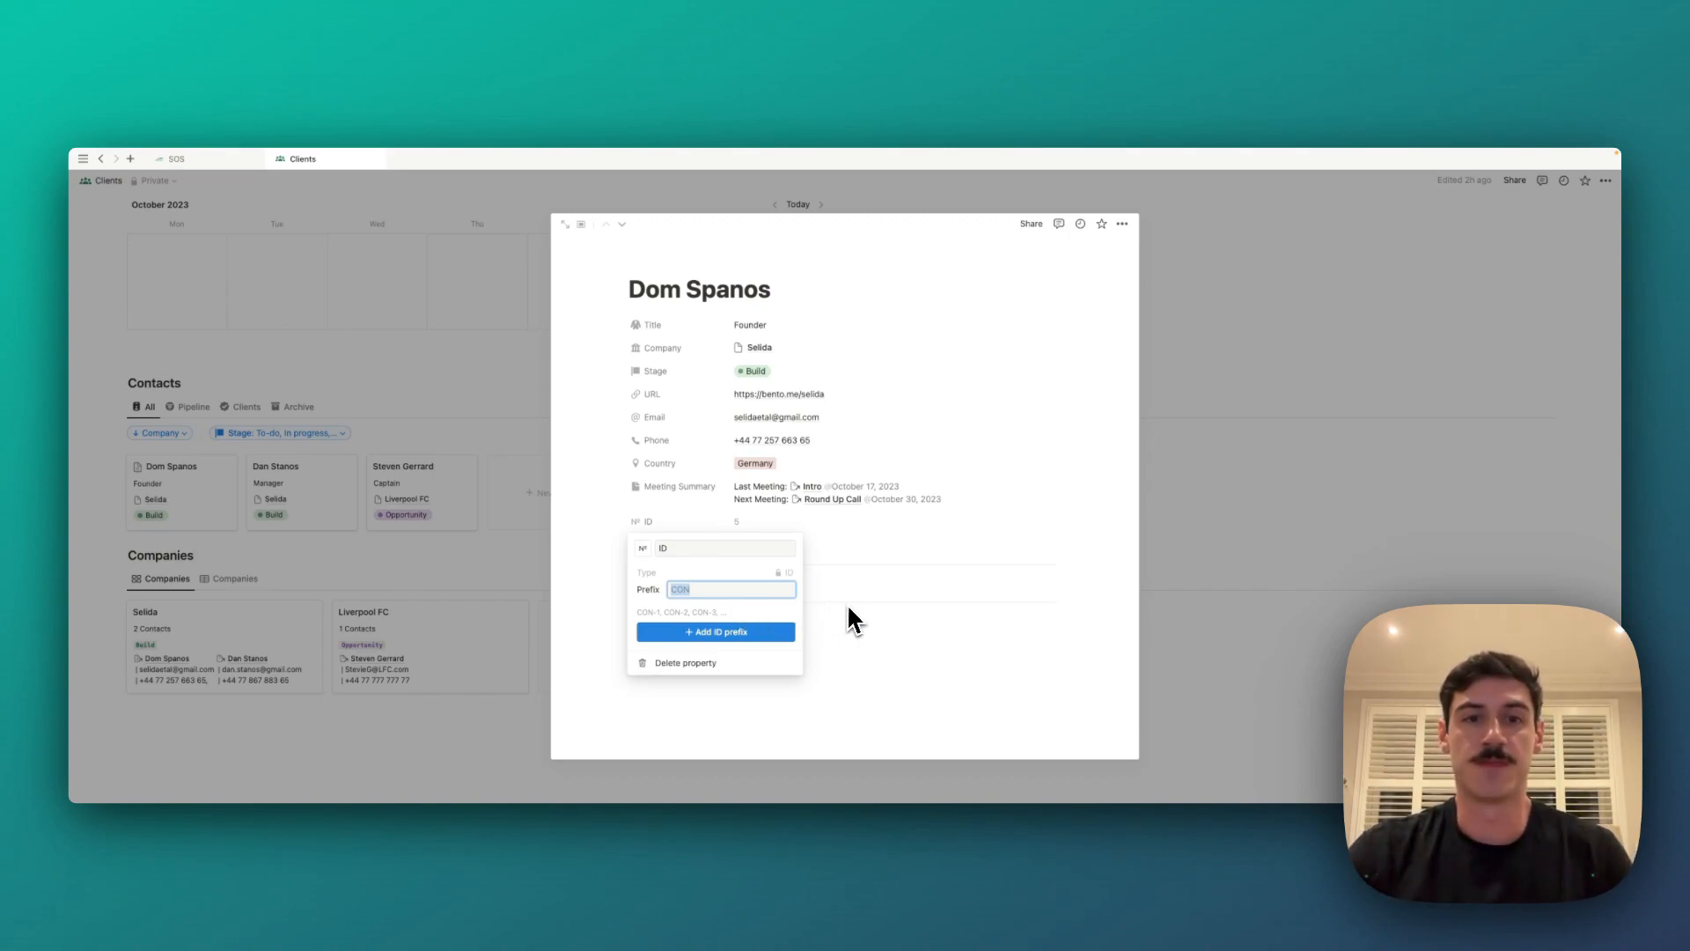
key(Escape)
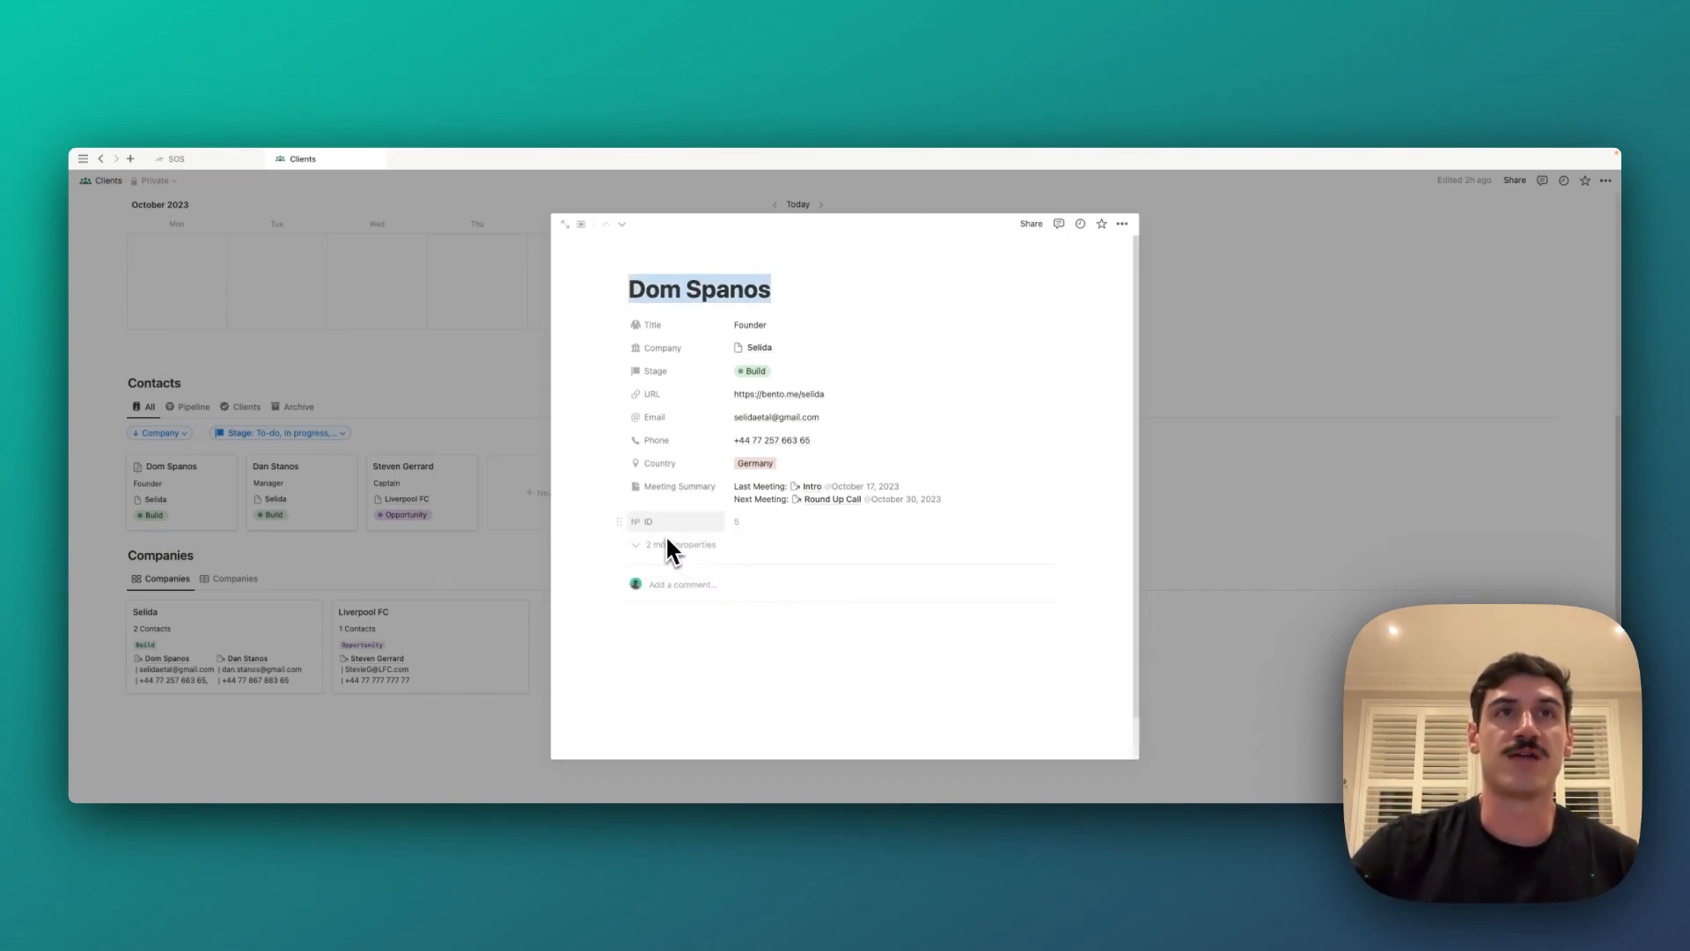
Open the contact record as a full page and add a formula property named Contact ID
click(566, 223)
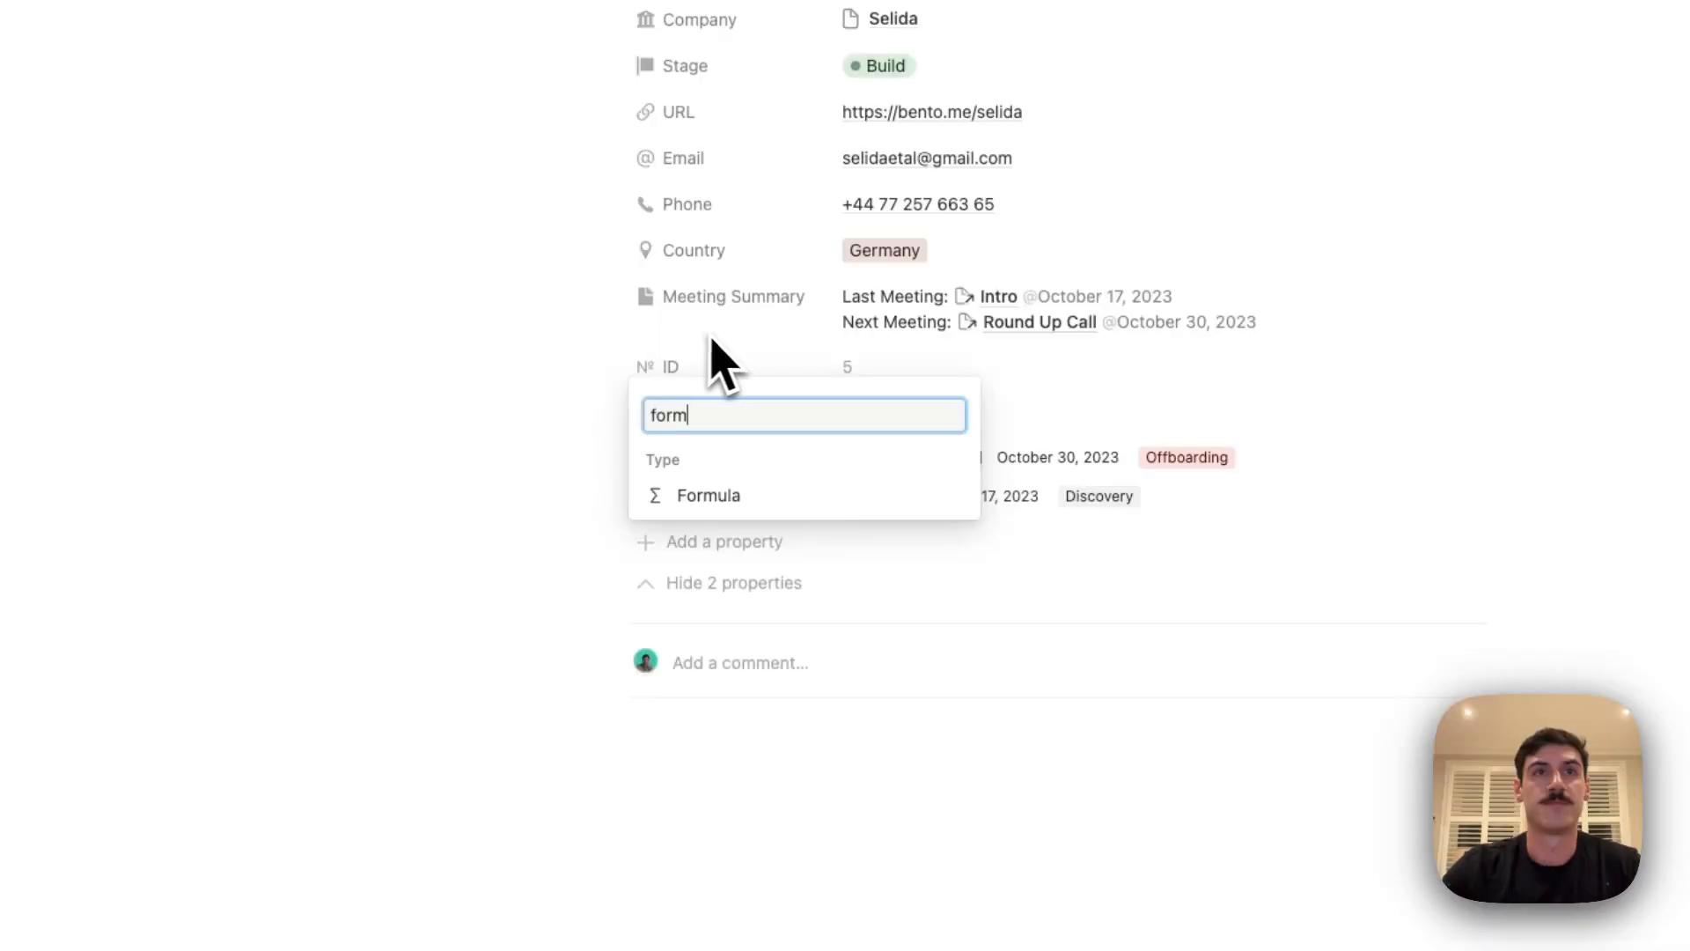
click(677, 568)
text(Contact ID)
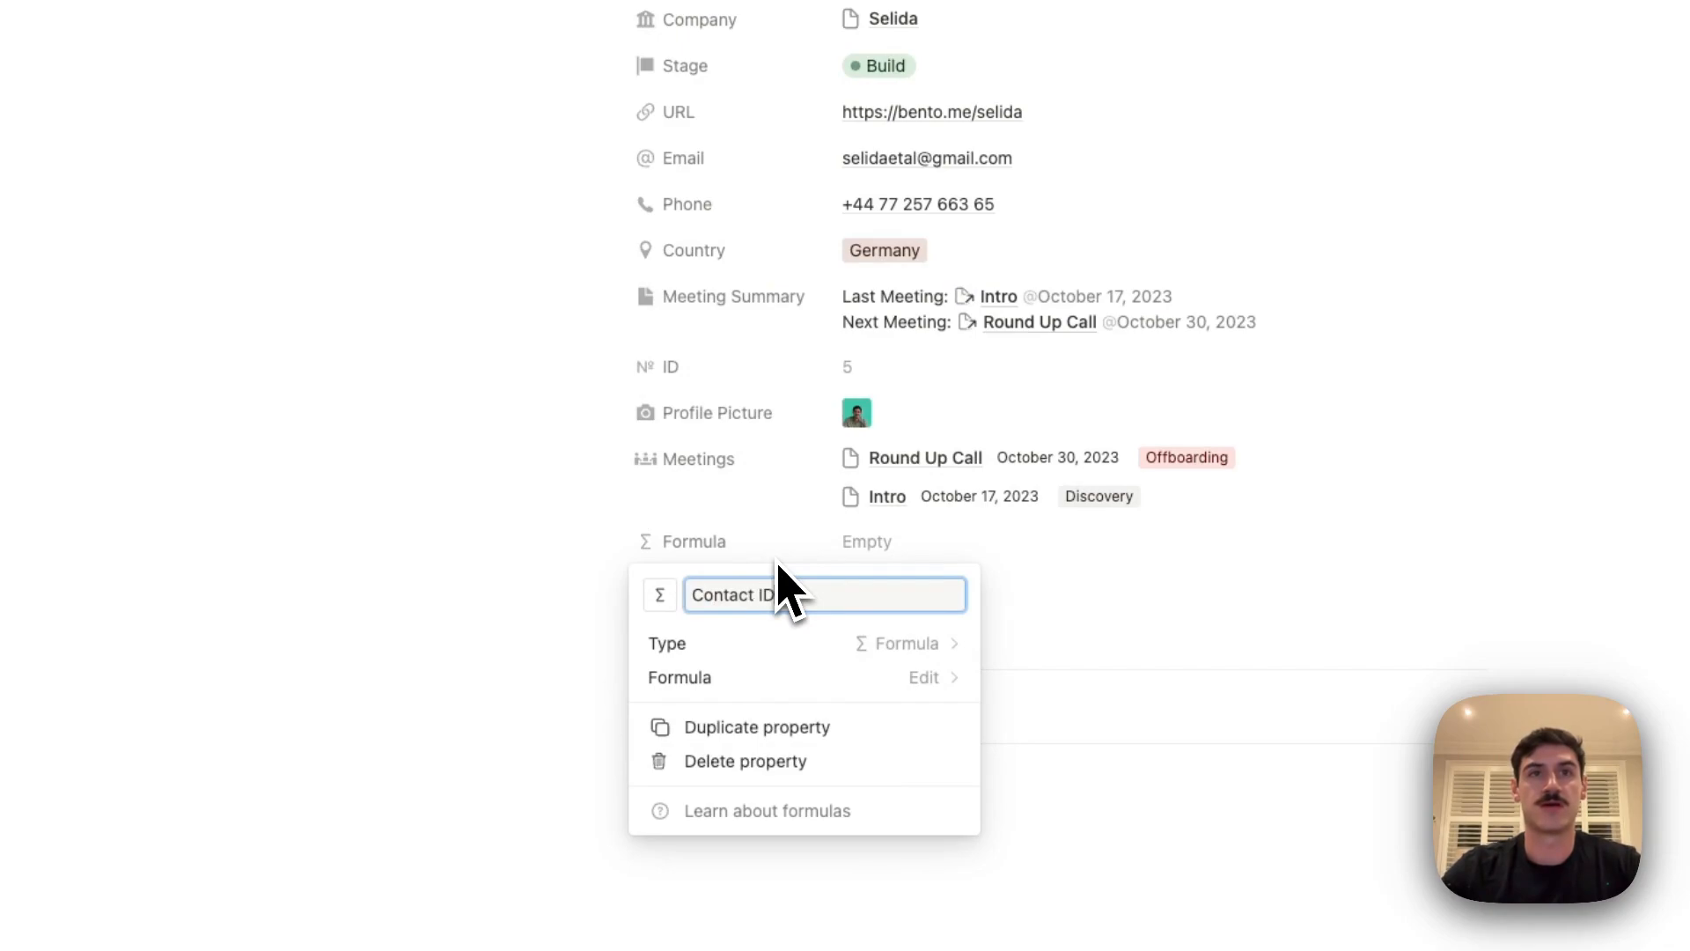
Start the Contact ID formula with the first two characters of the name, using Name.substring(0,2)
click(792, 678)
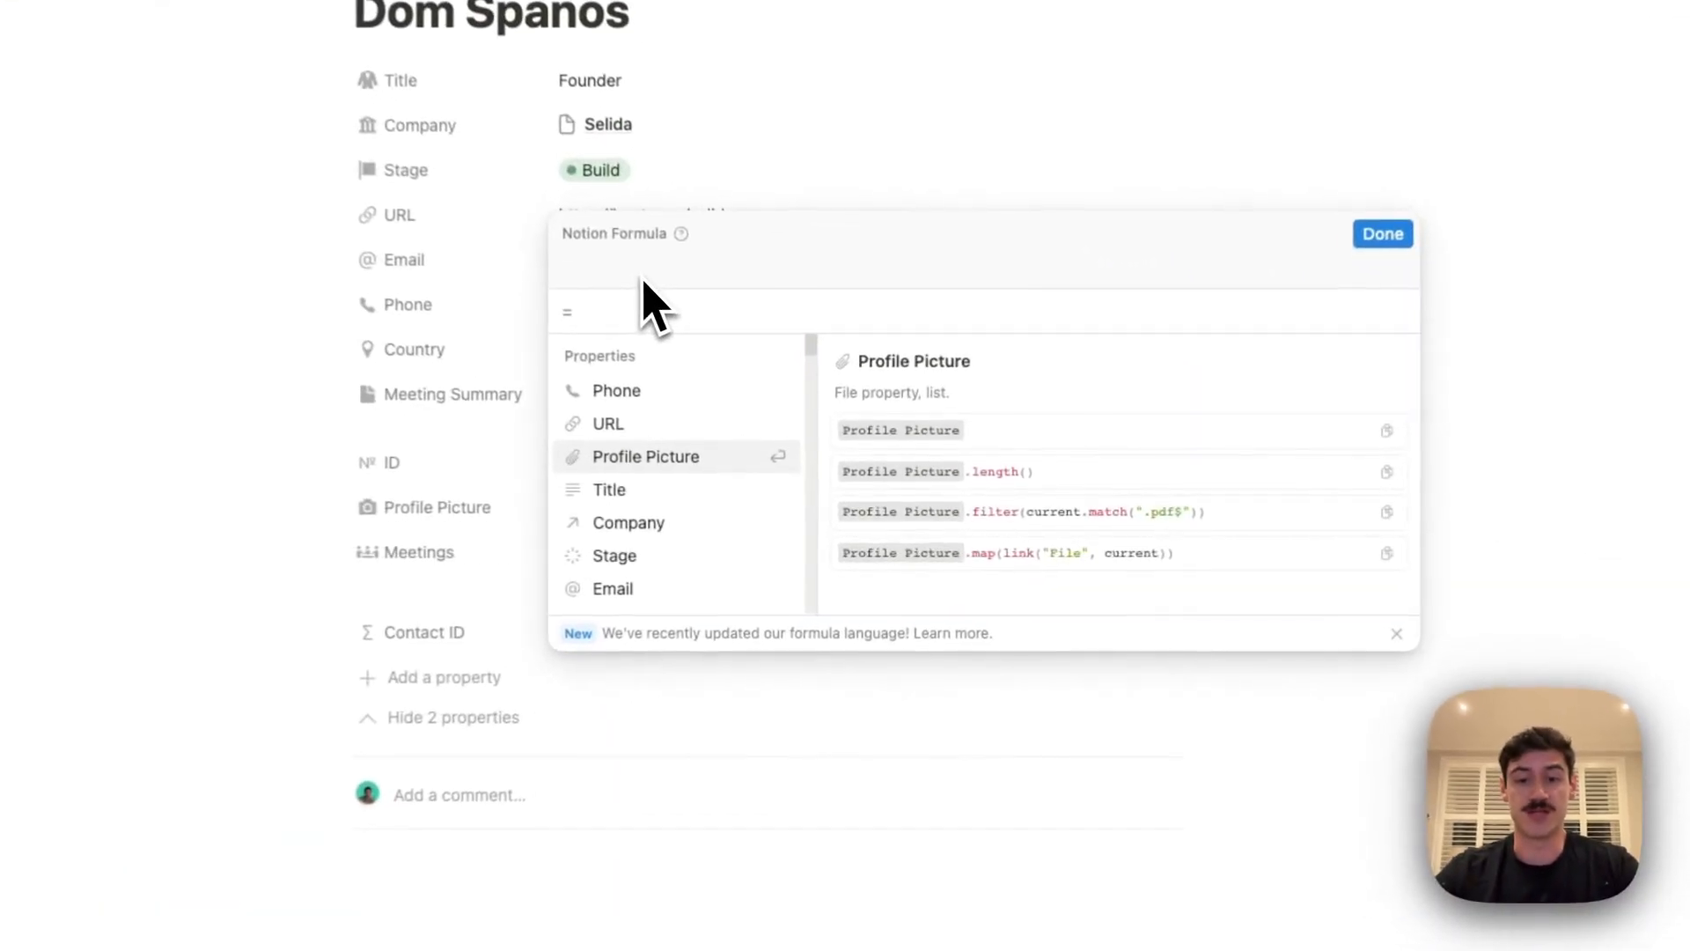
text(name)
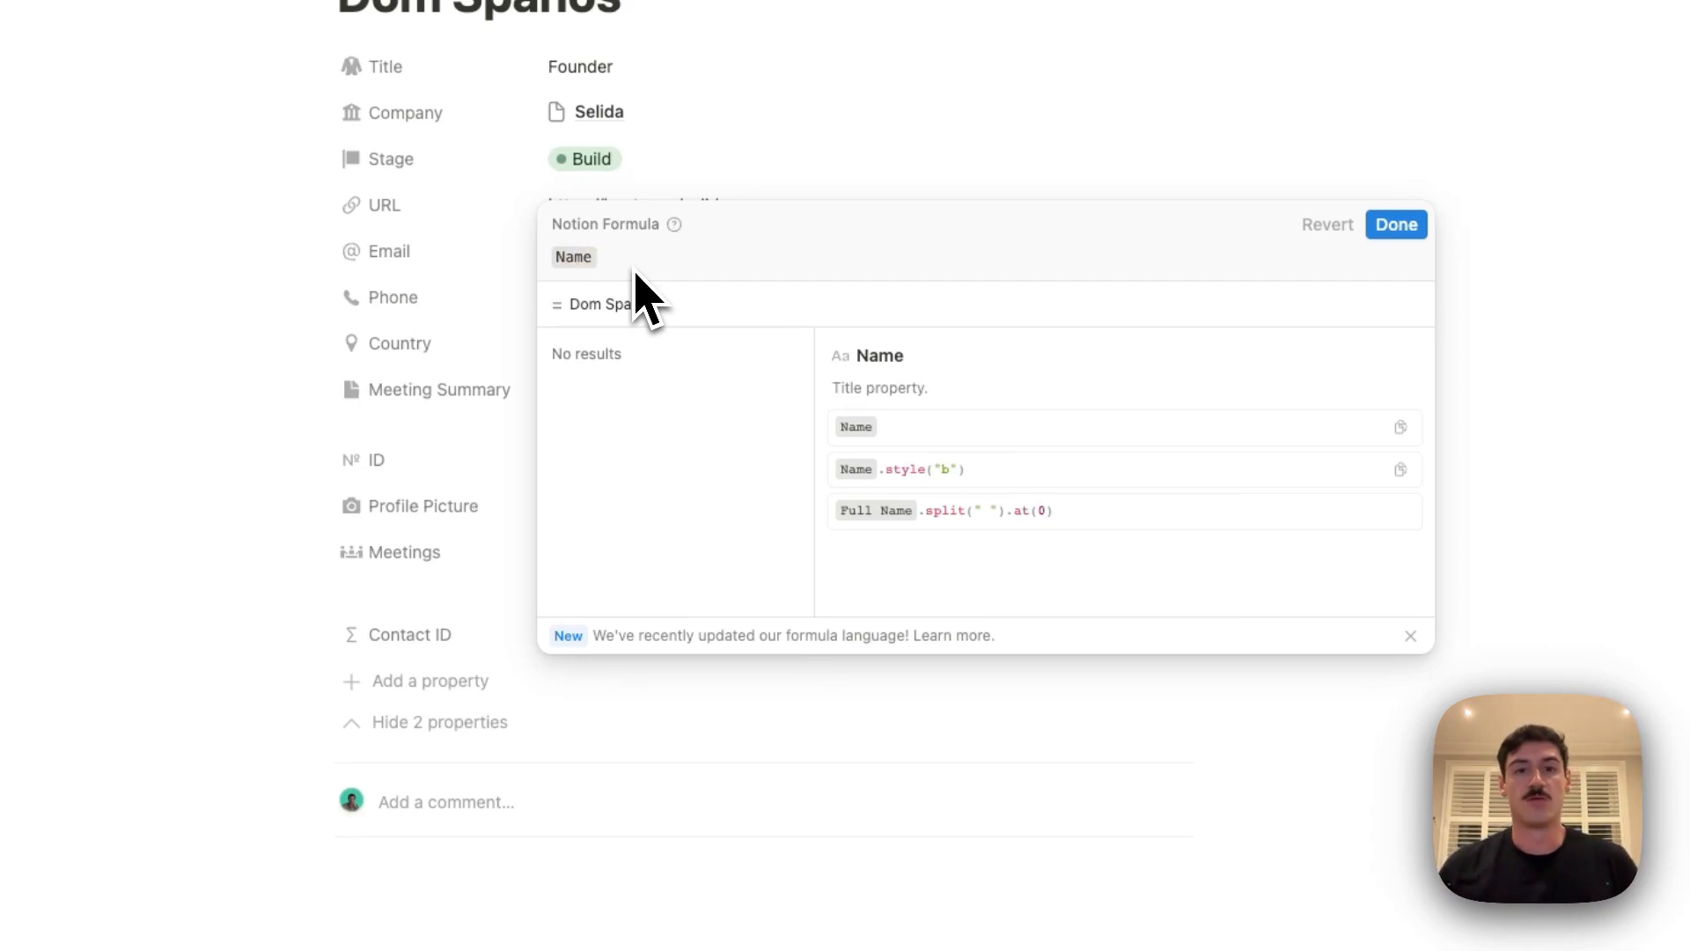
text(.sub)
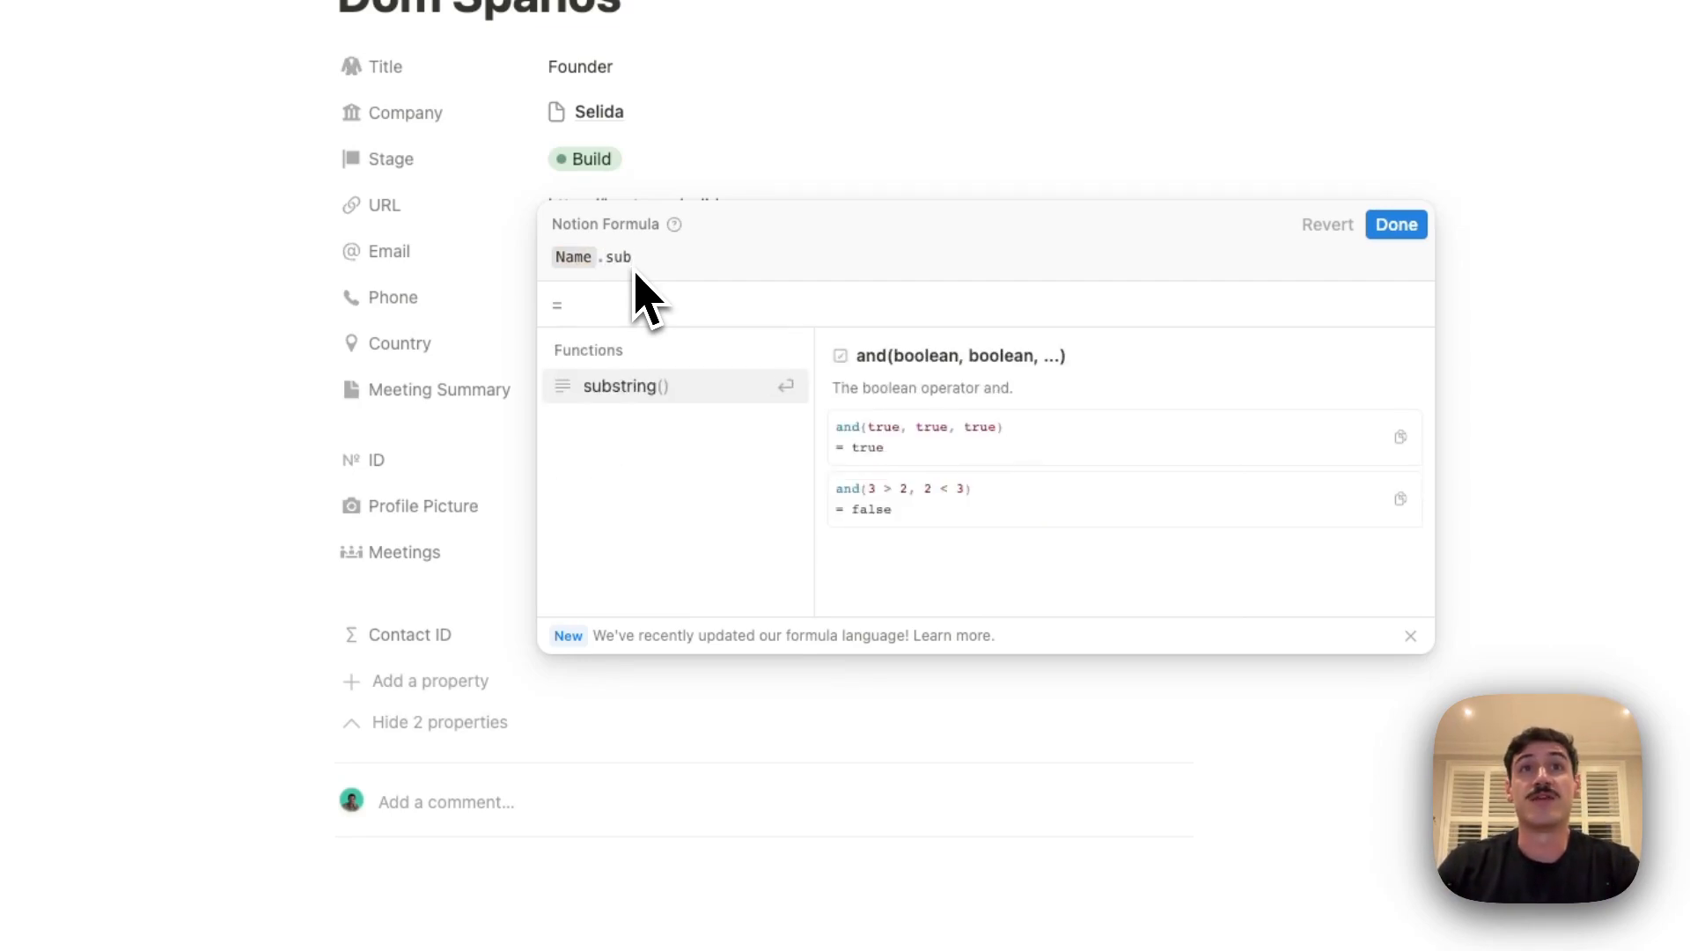
key(Return)
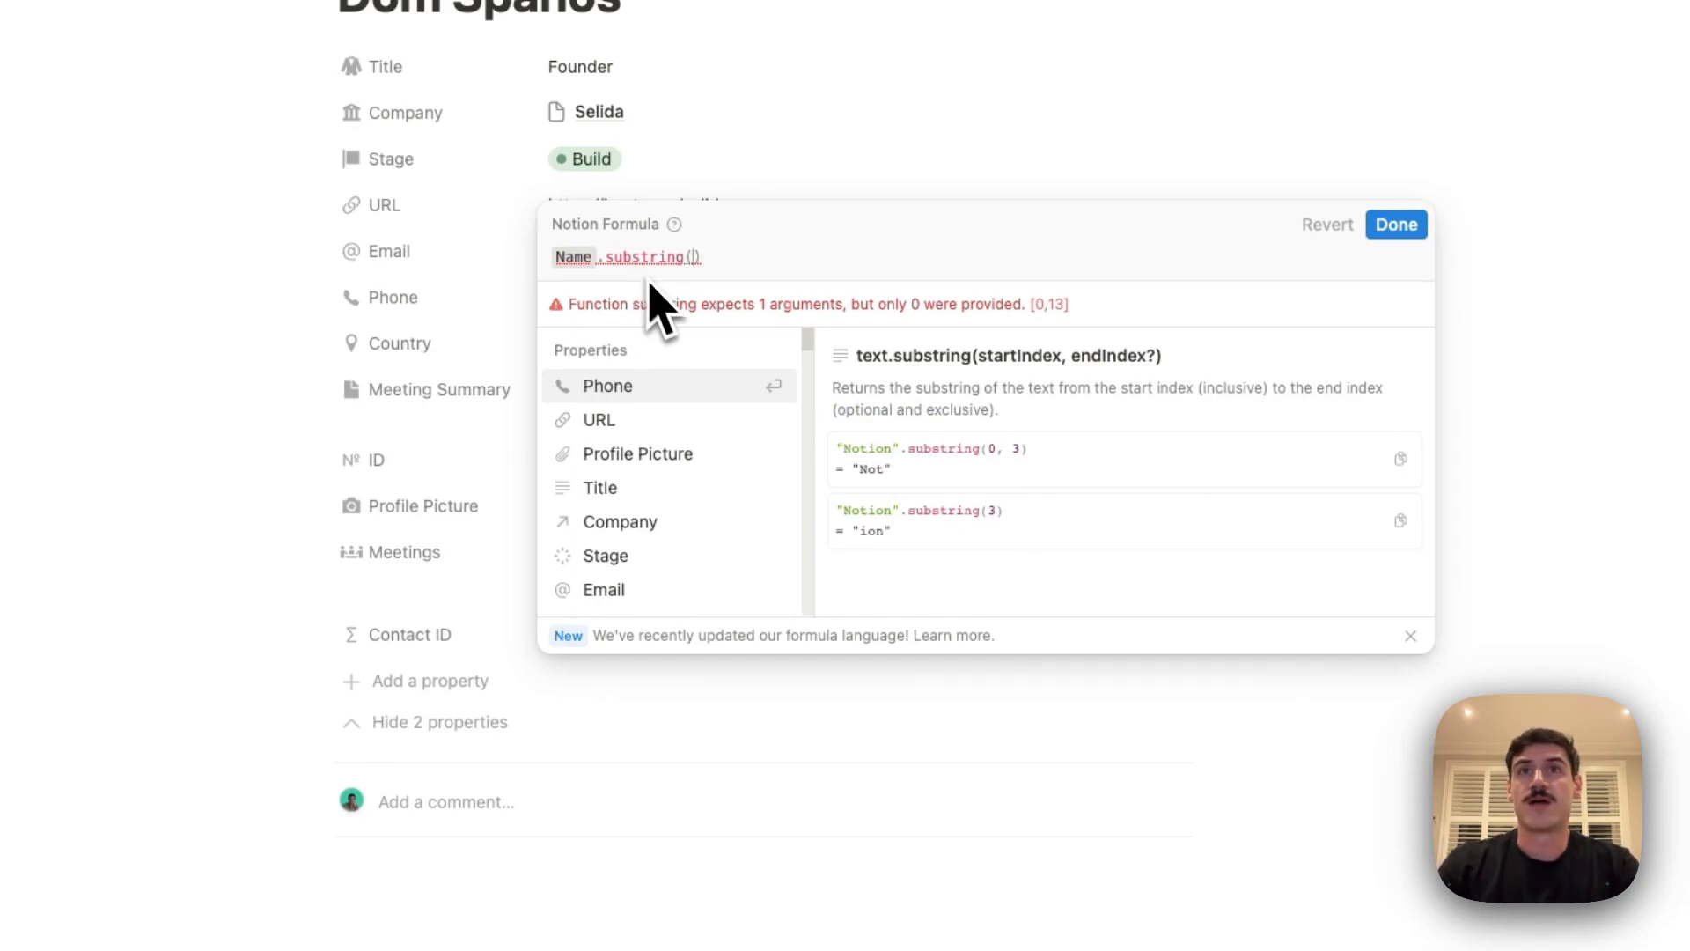
click(615, 256)
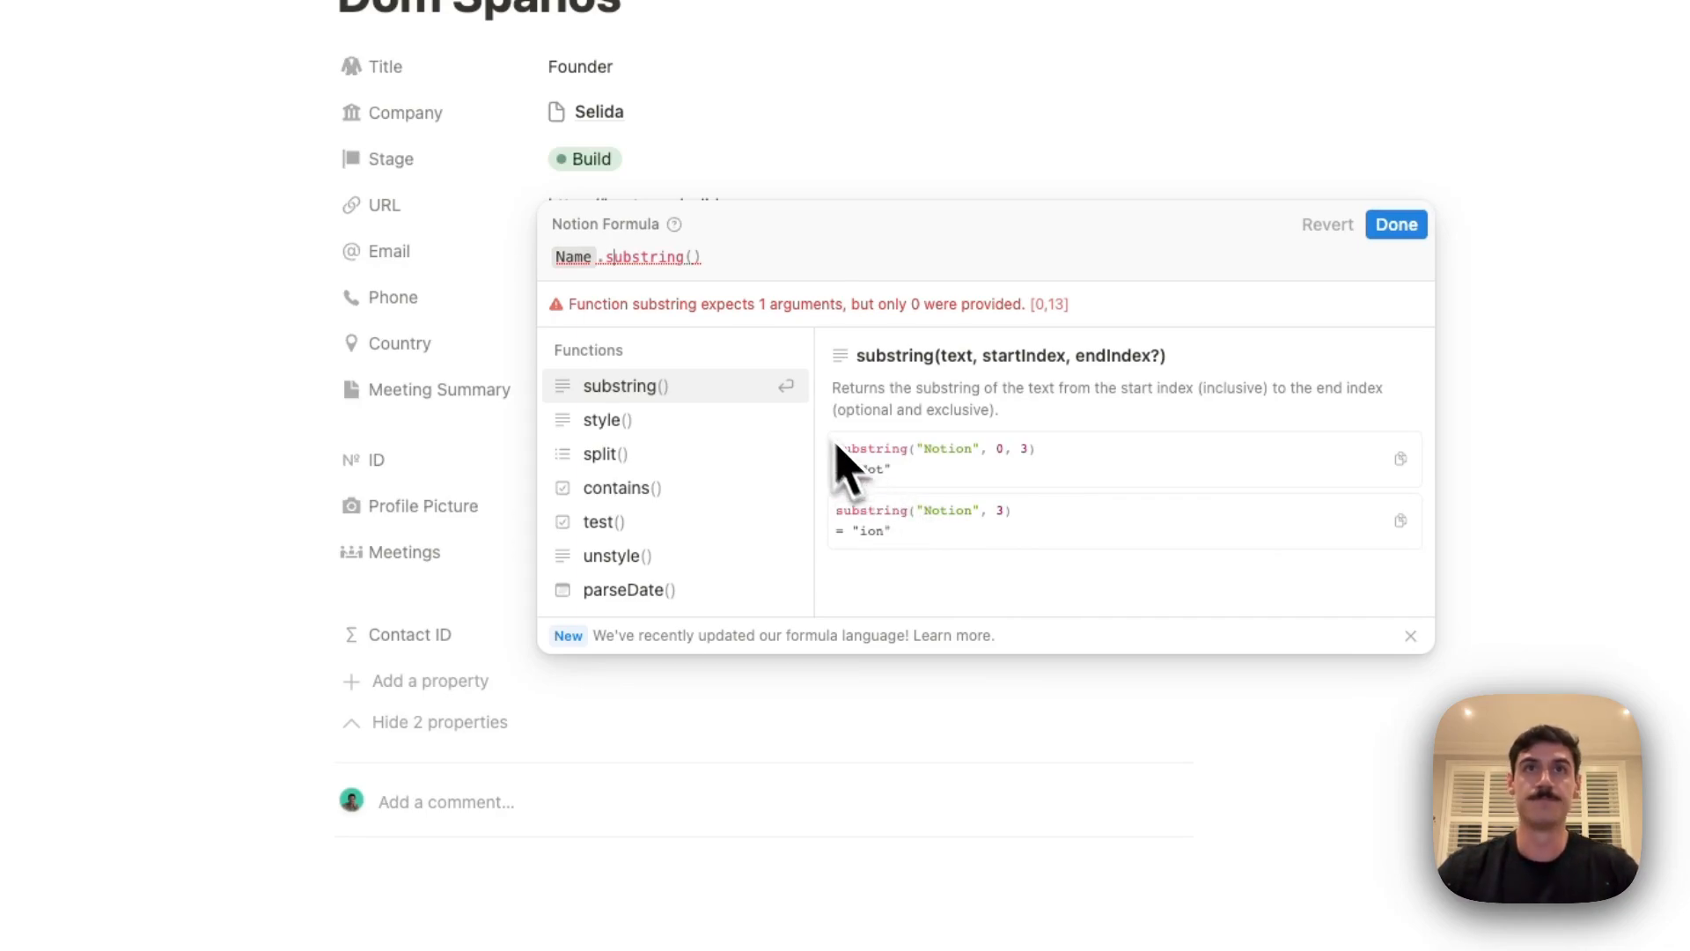
click(694, 257)
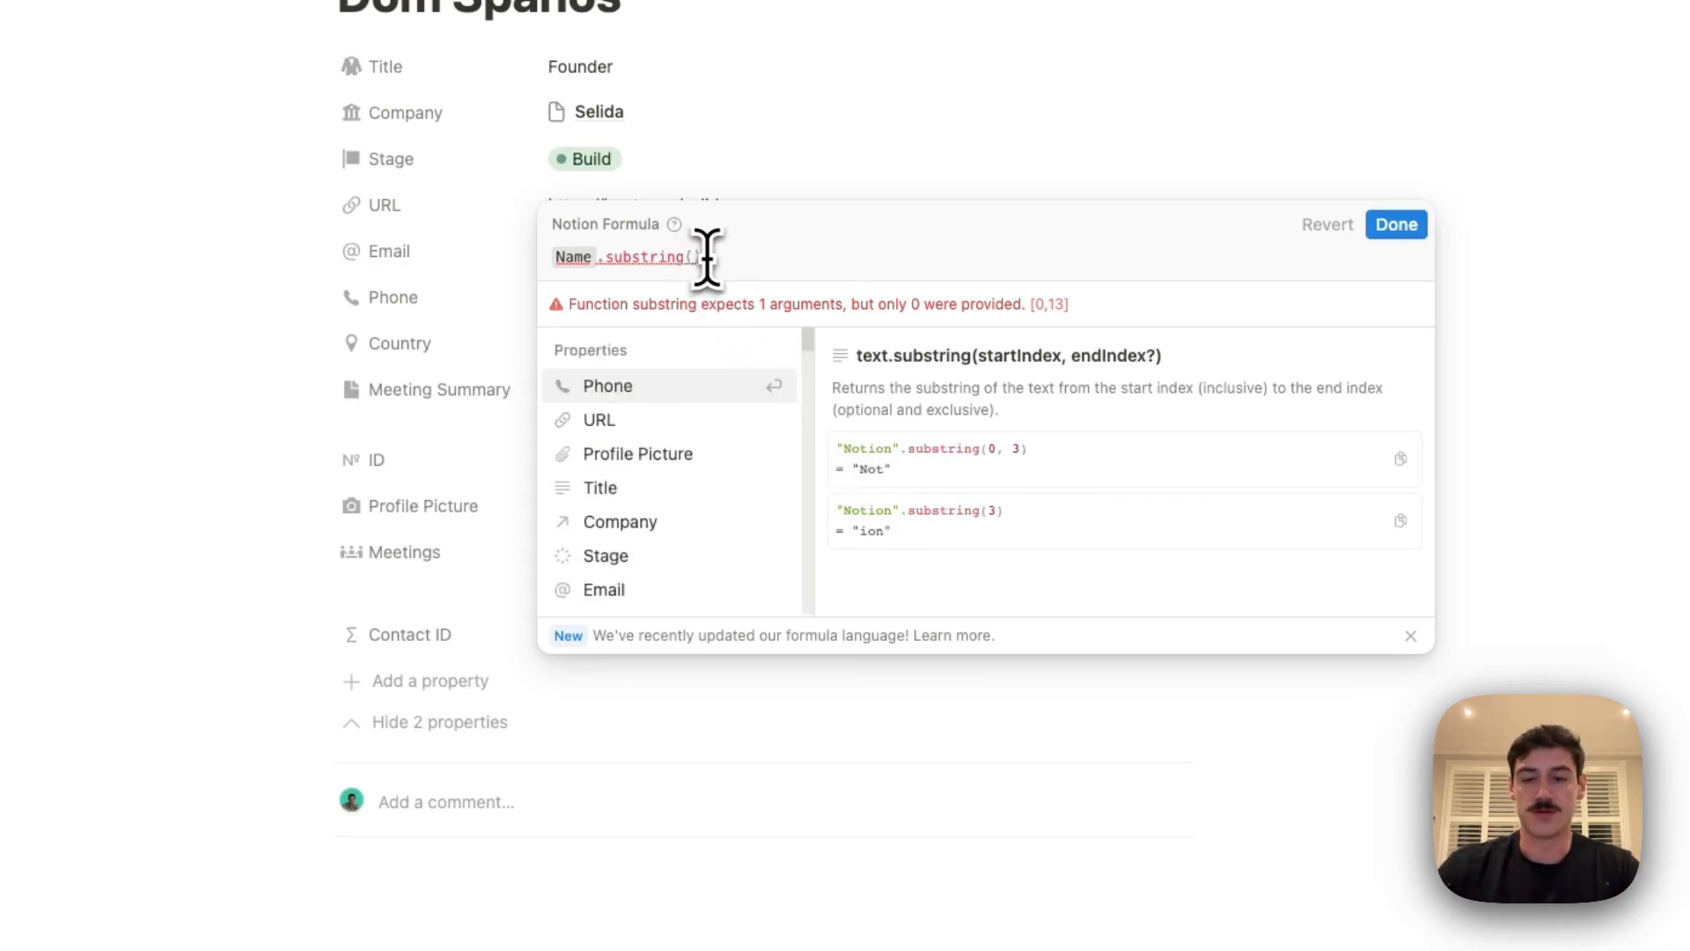
text((0,1))
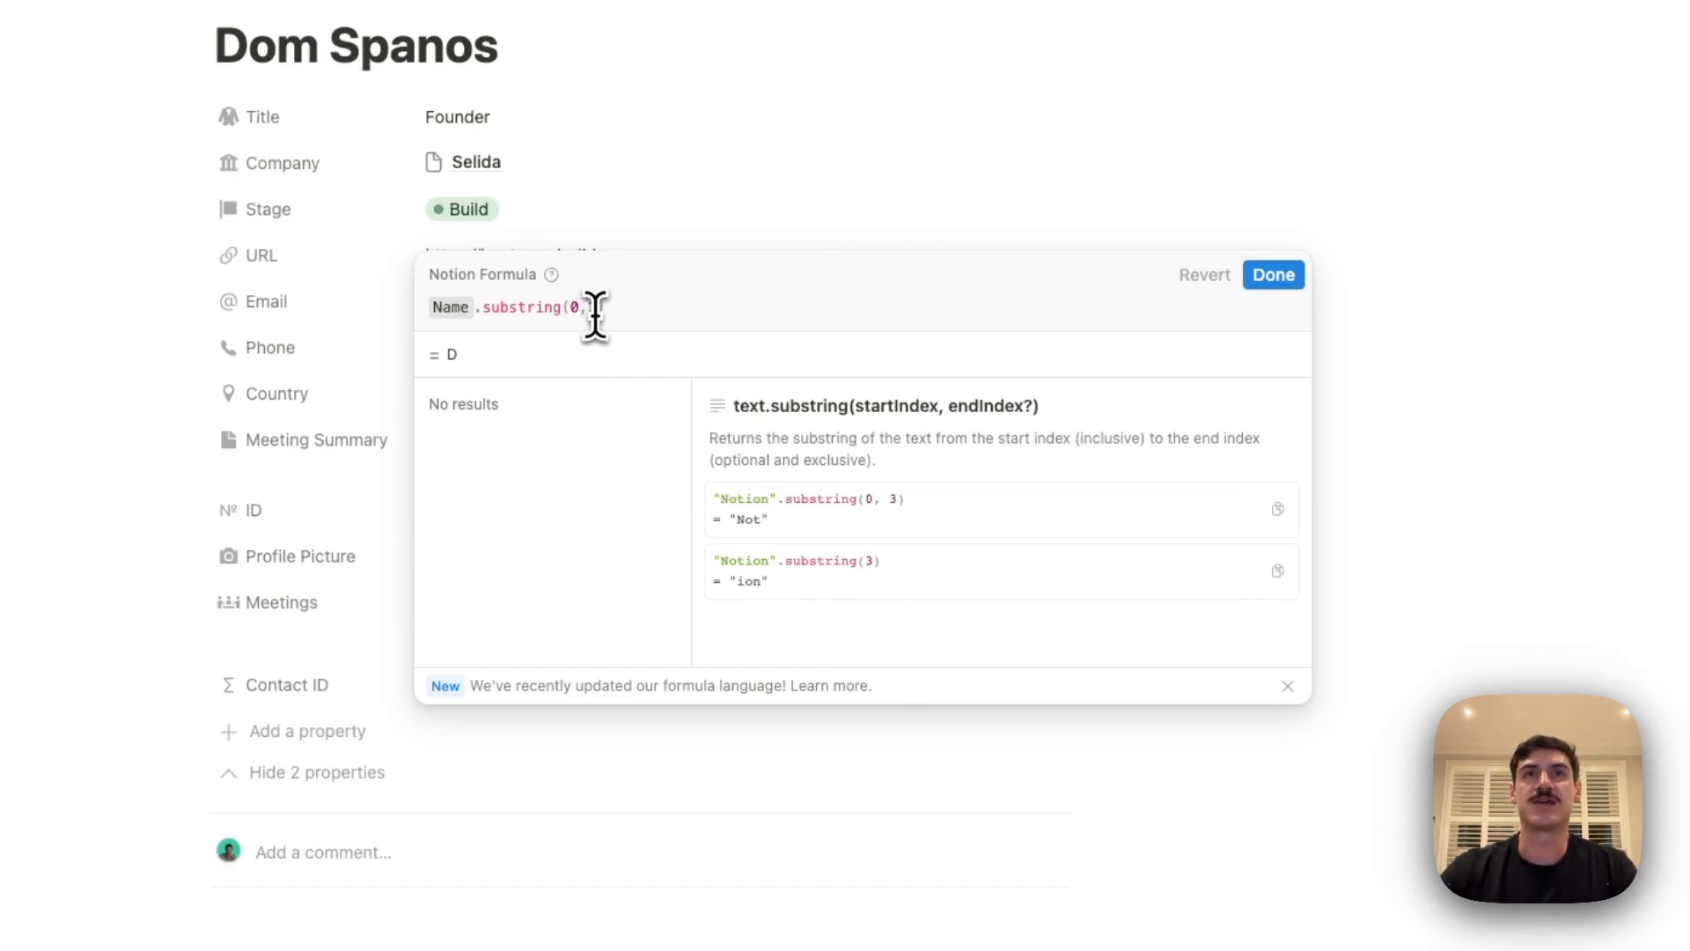
key(BackSpace)
text(2)
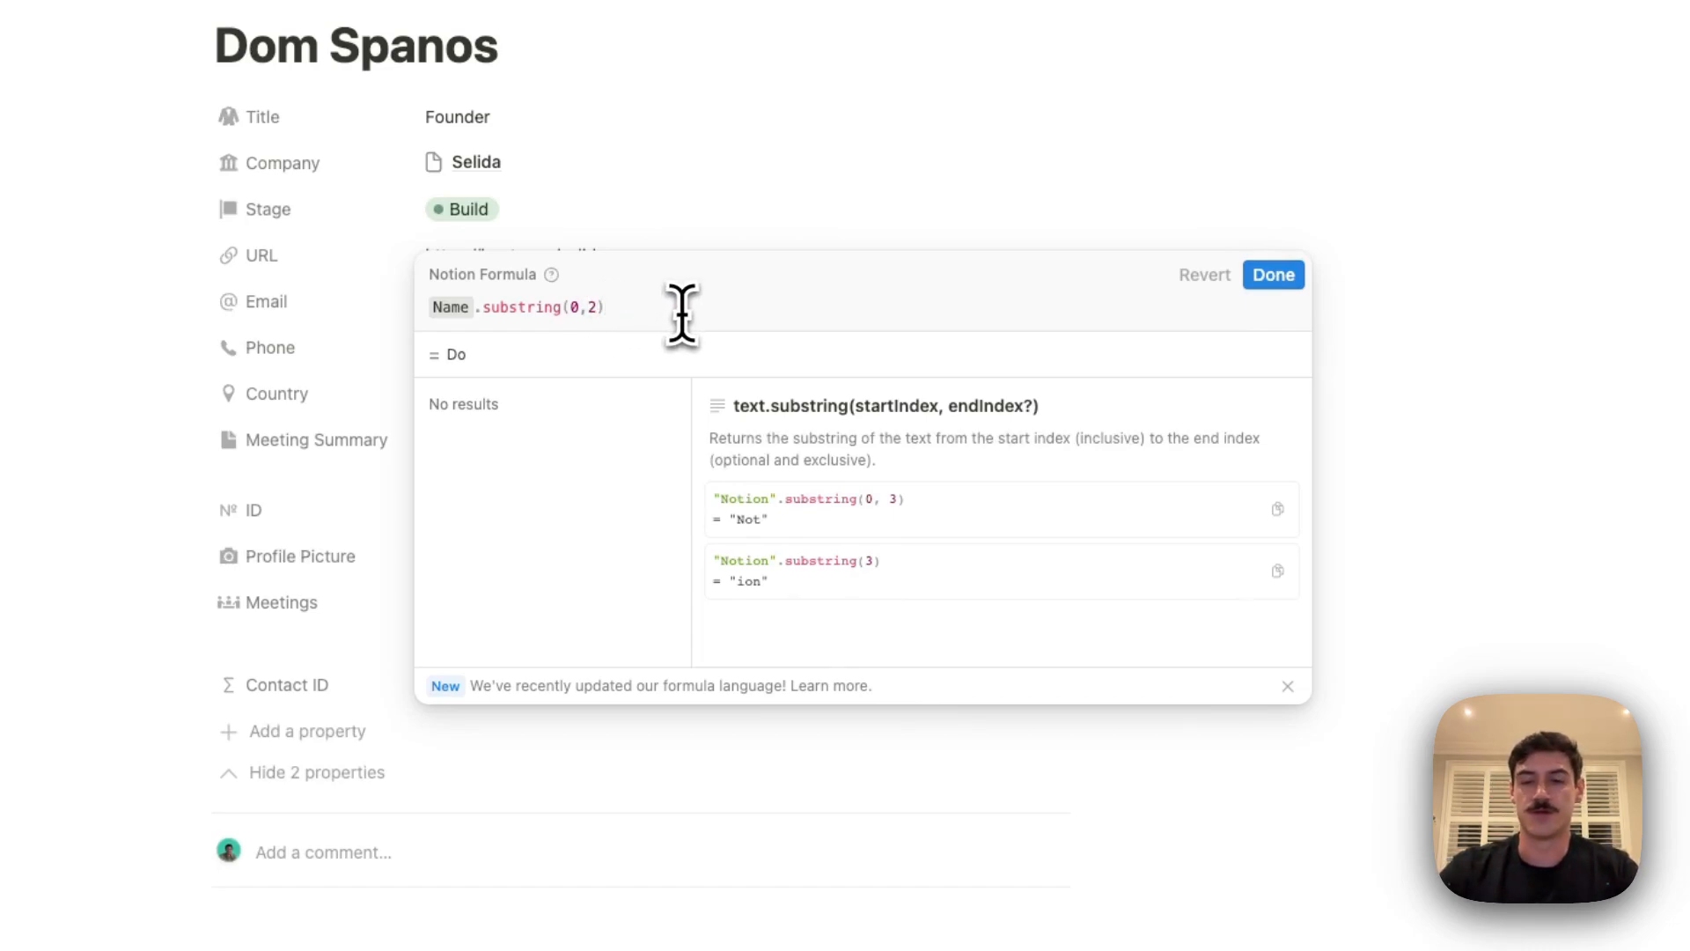
Append an underscore separator "_" and the Name property to the Contact ID formula
text(+ )
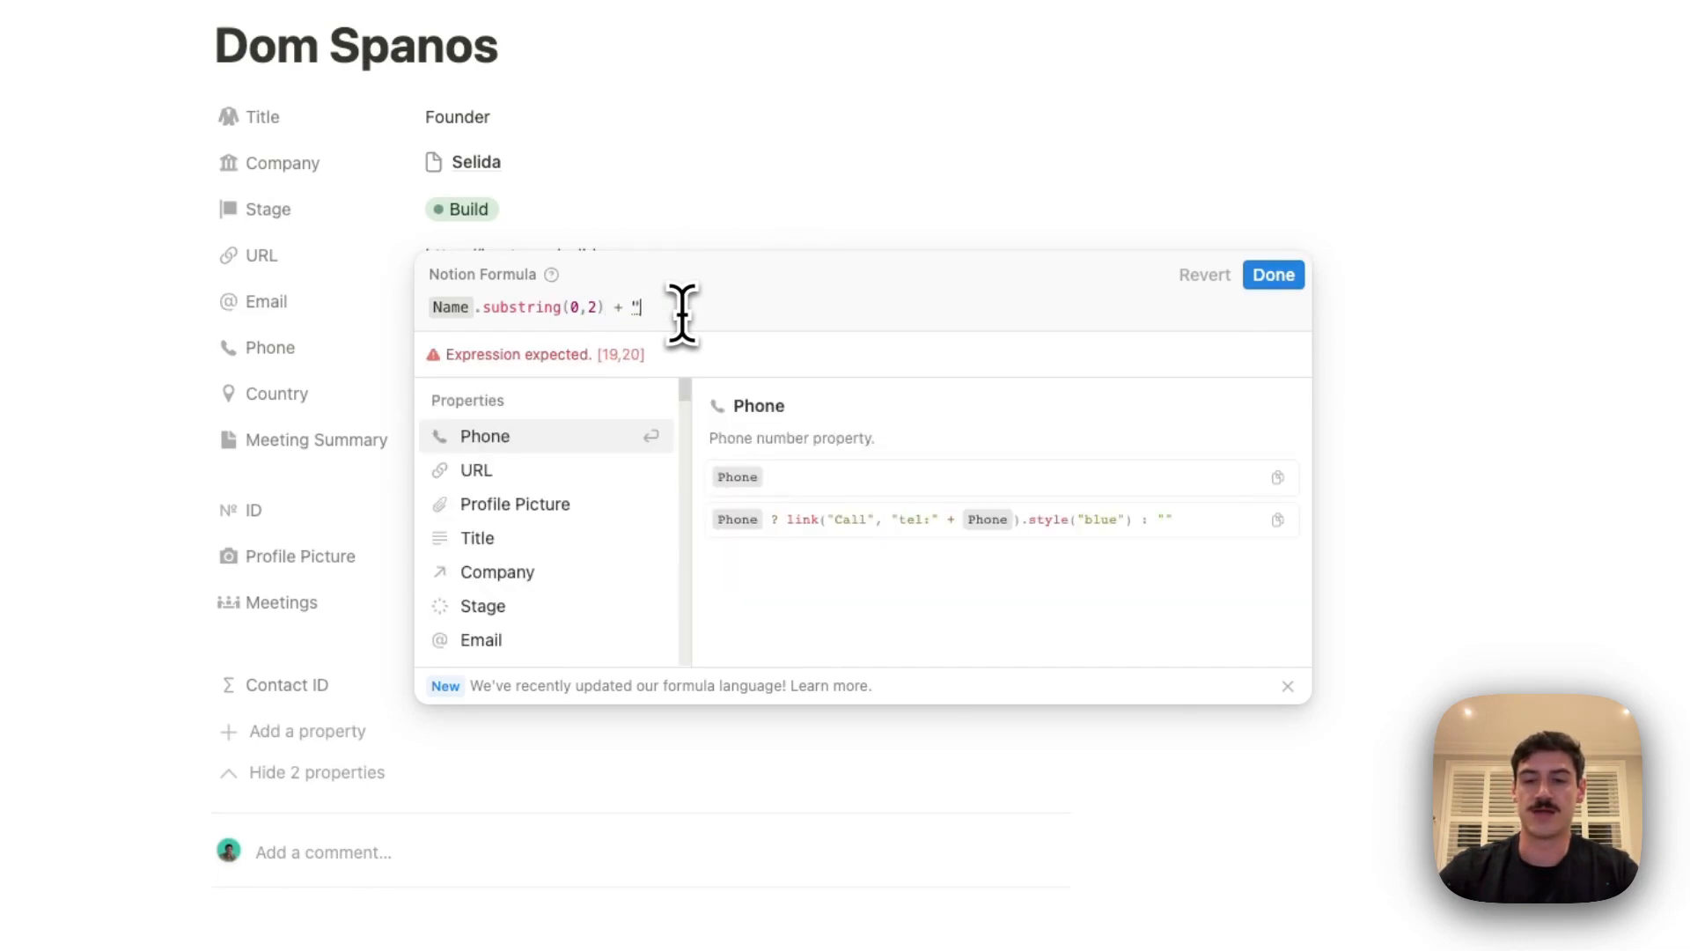
text("_")
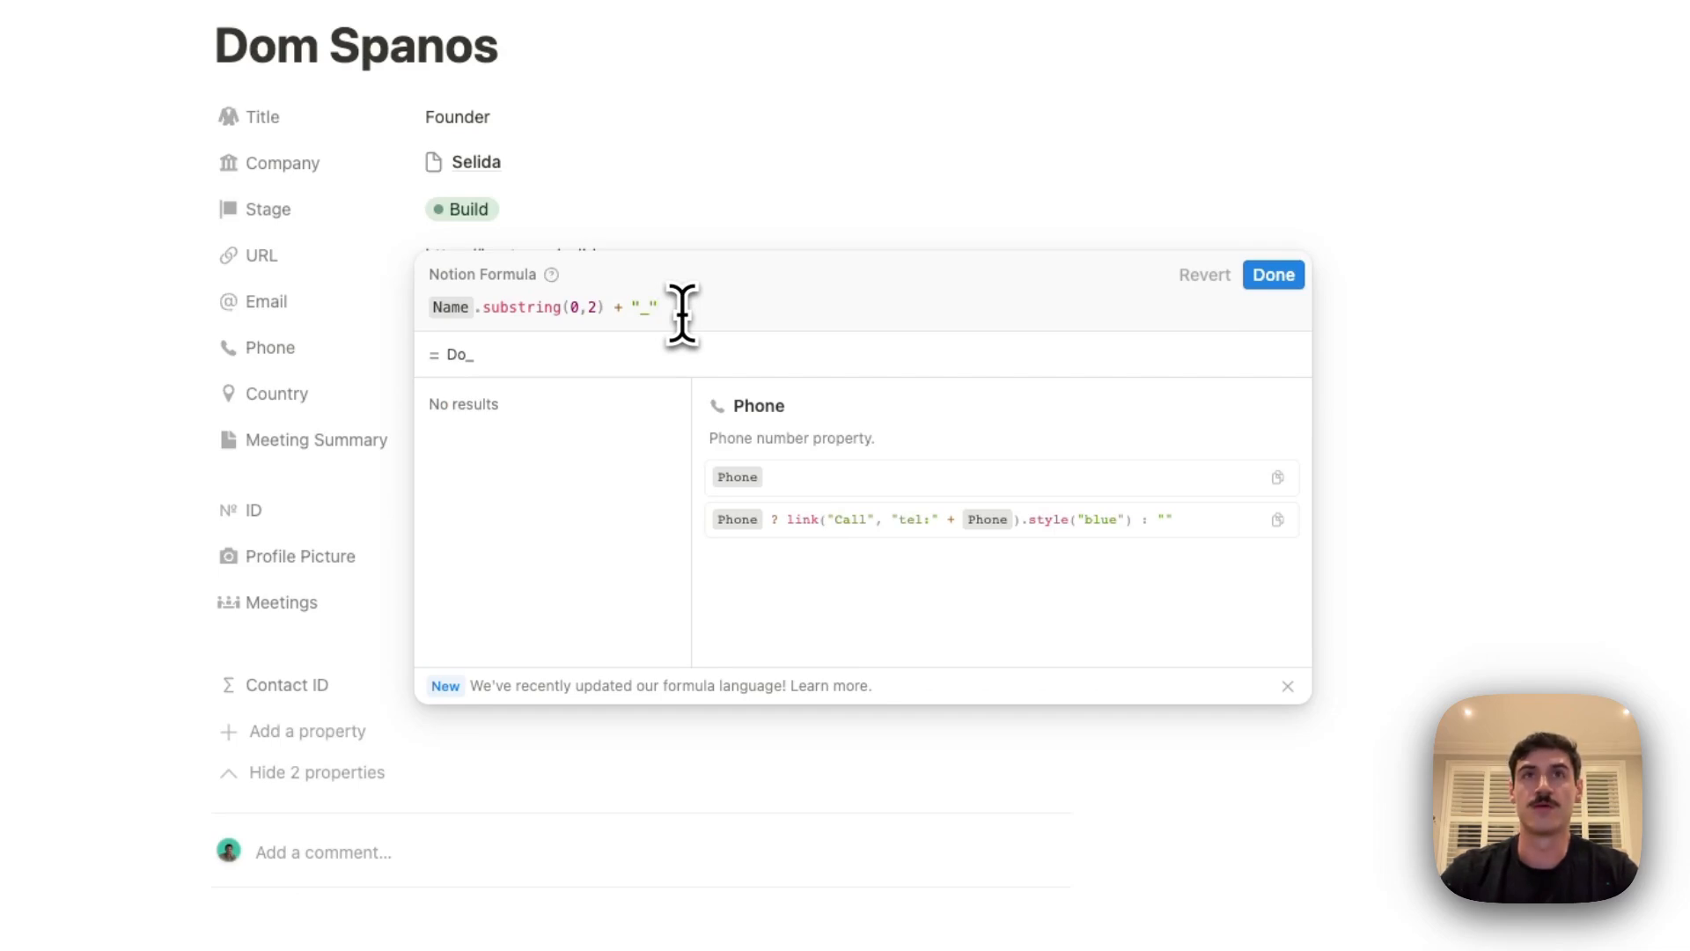
text( +)
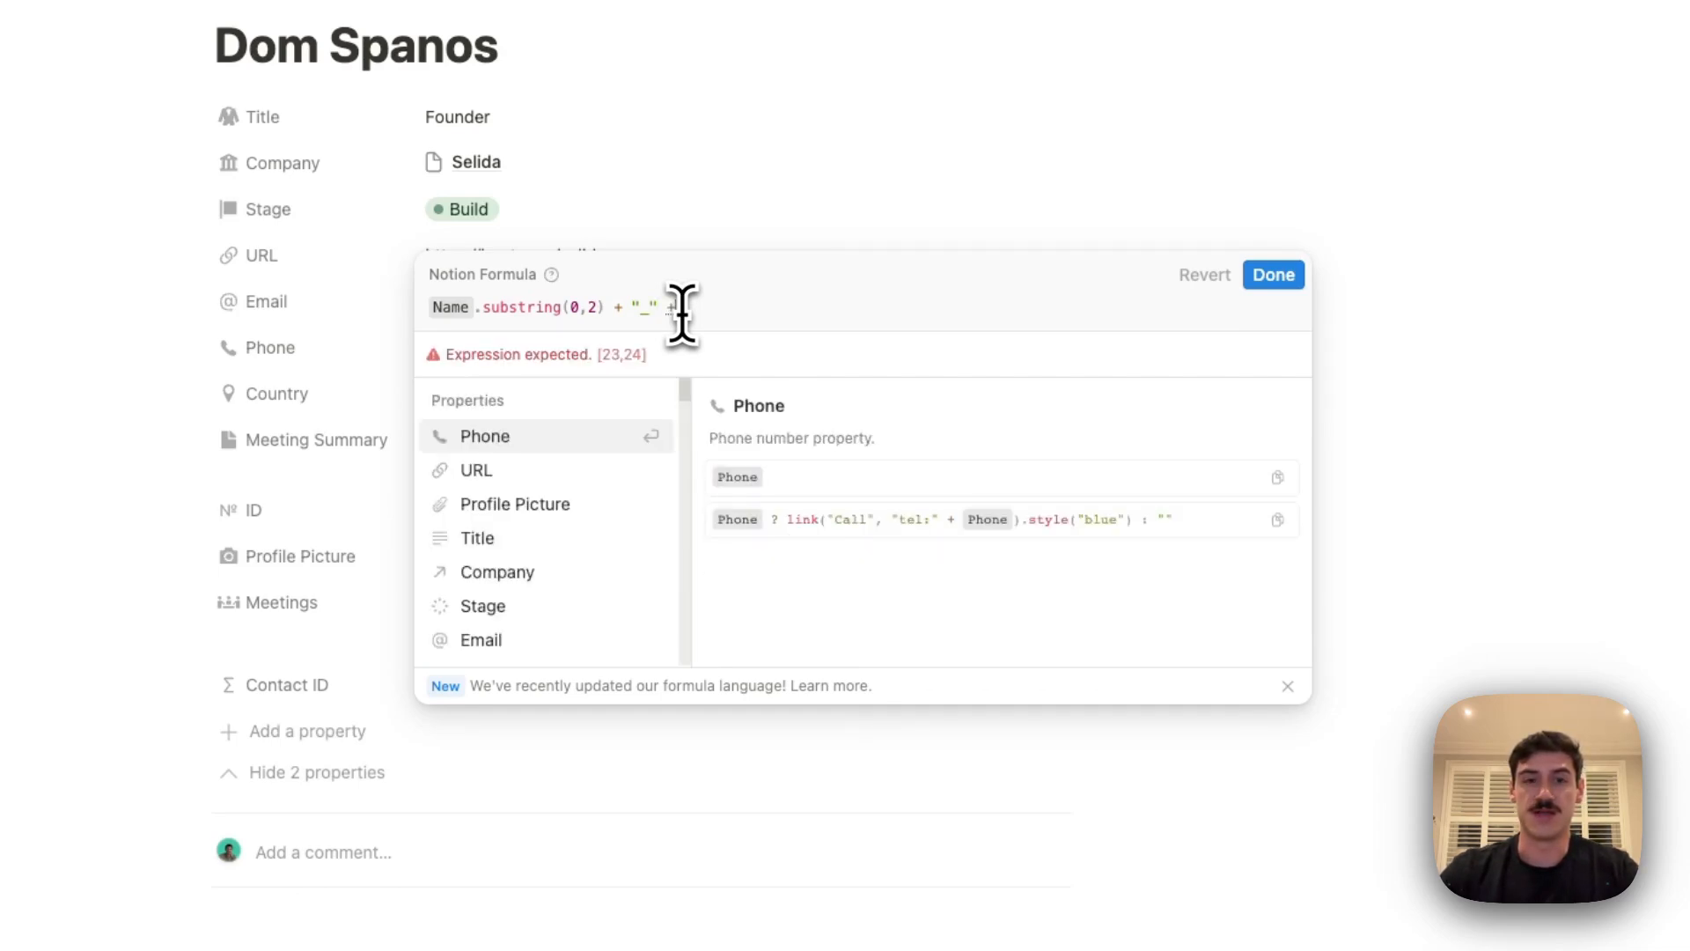
text( name)
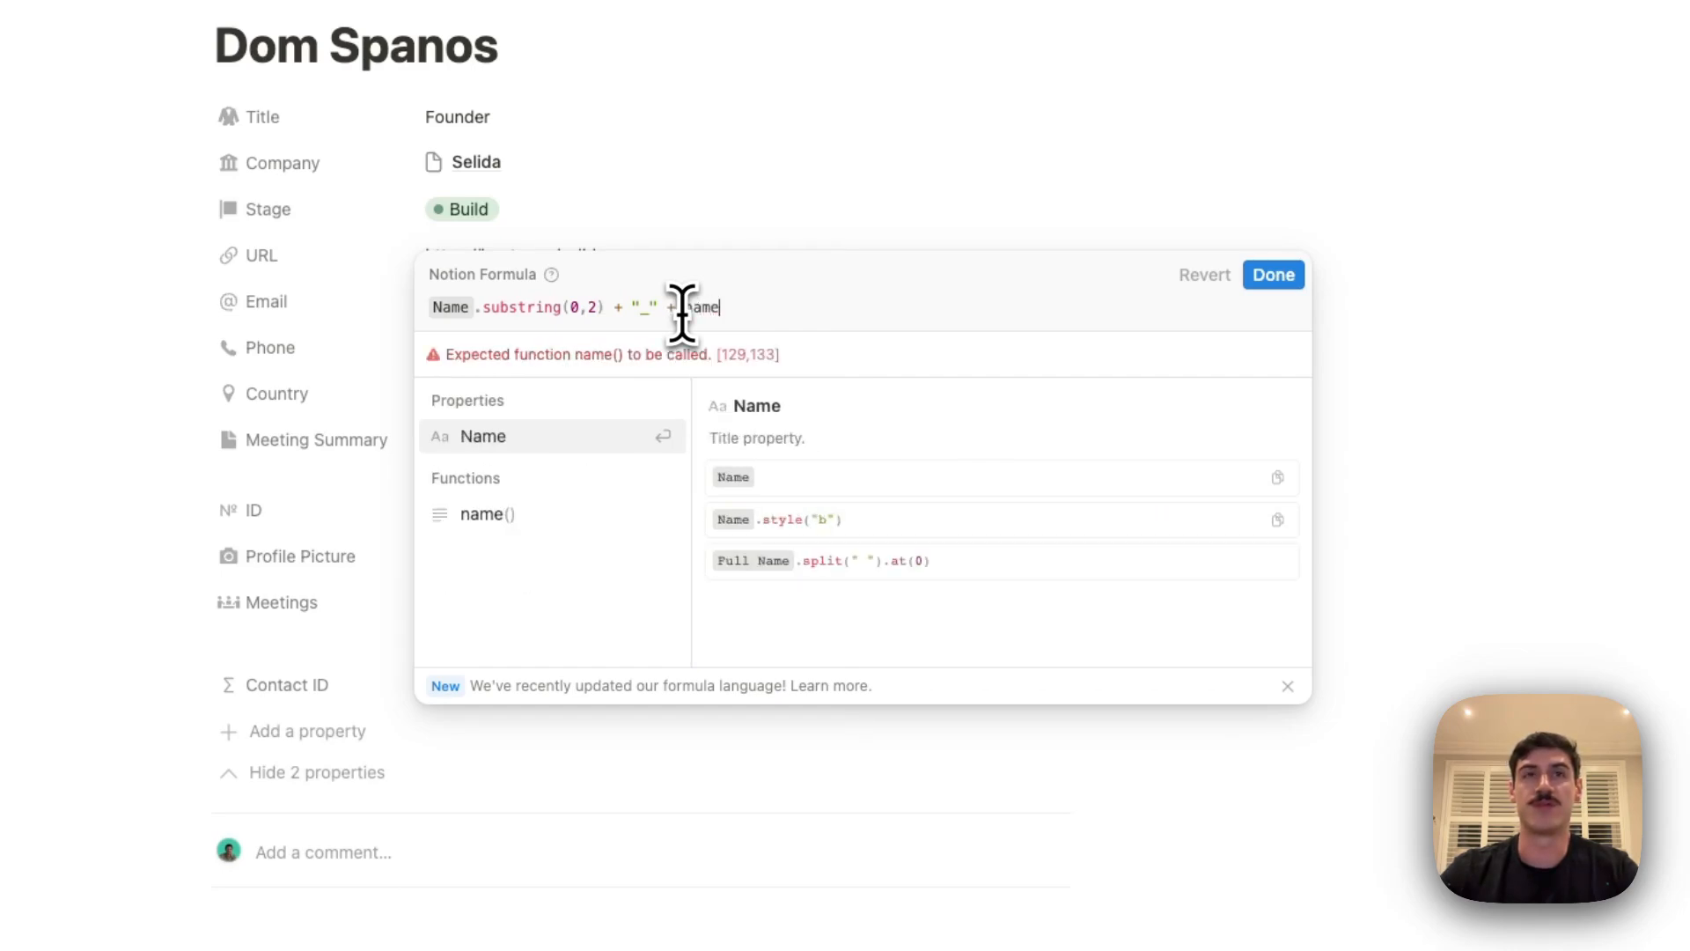
key(Return)
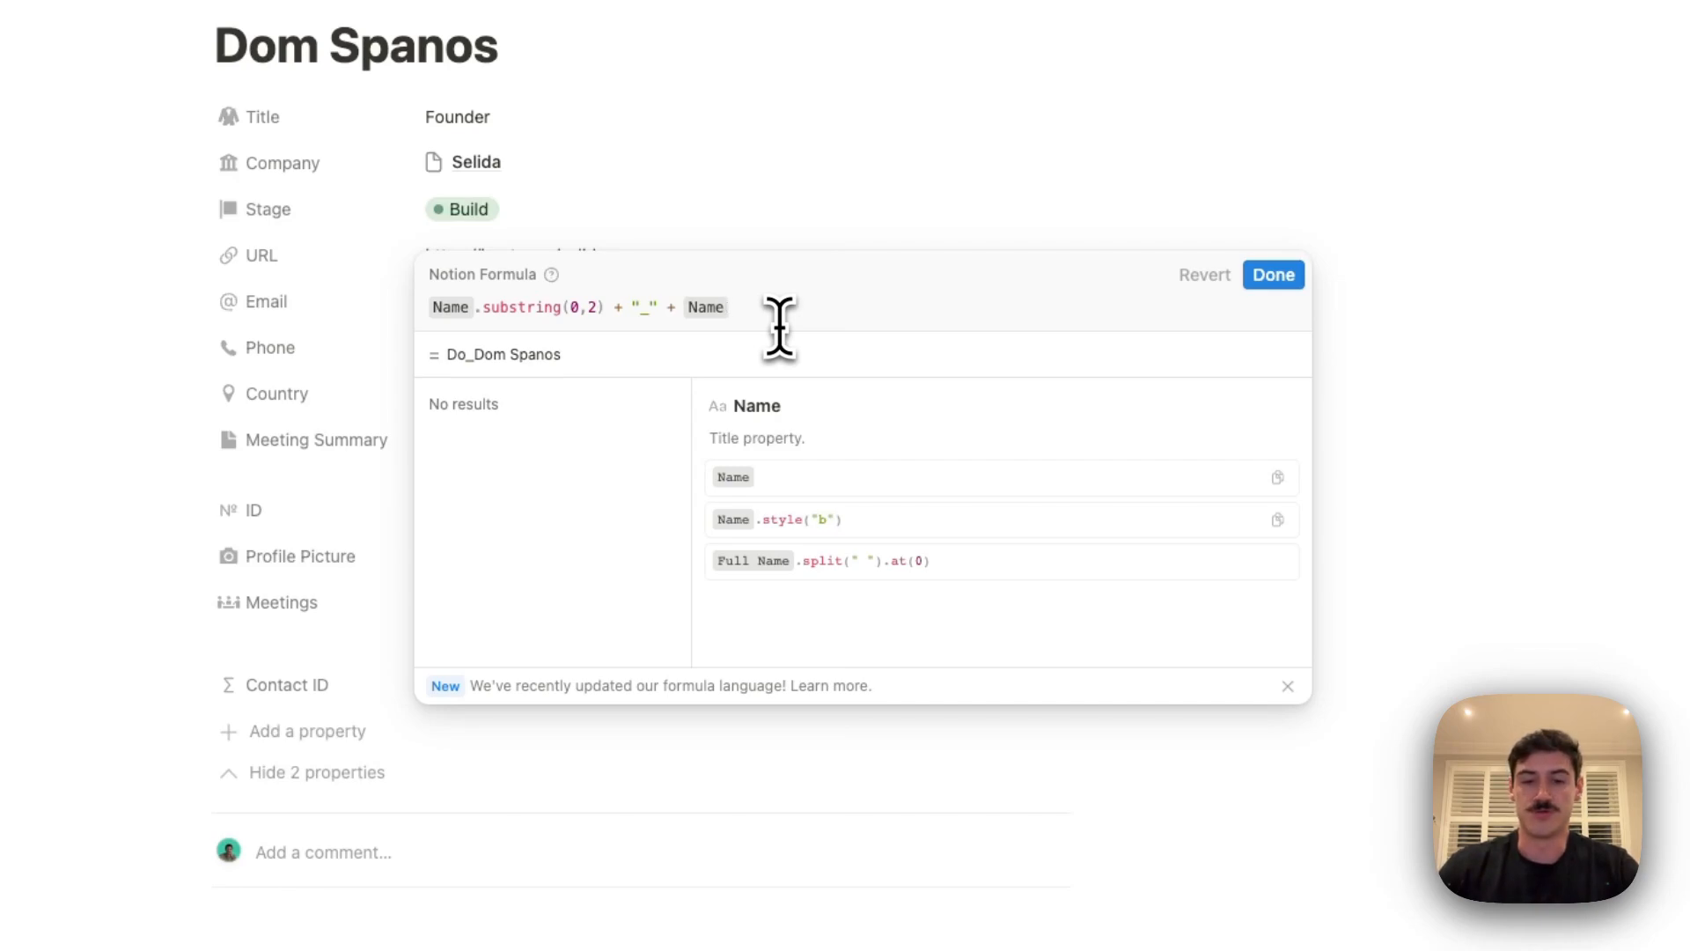
Apply the match() function to the second Name in the formula, ready to receive its pattern argument
text(.match)
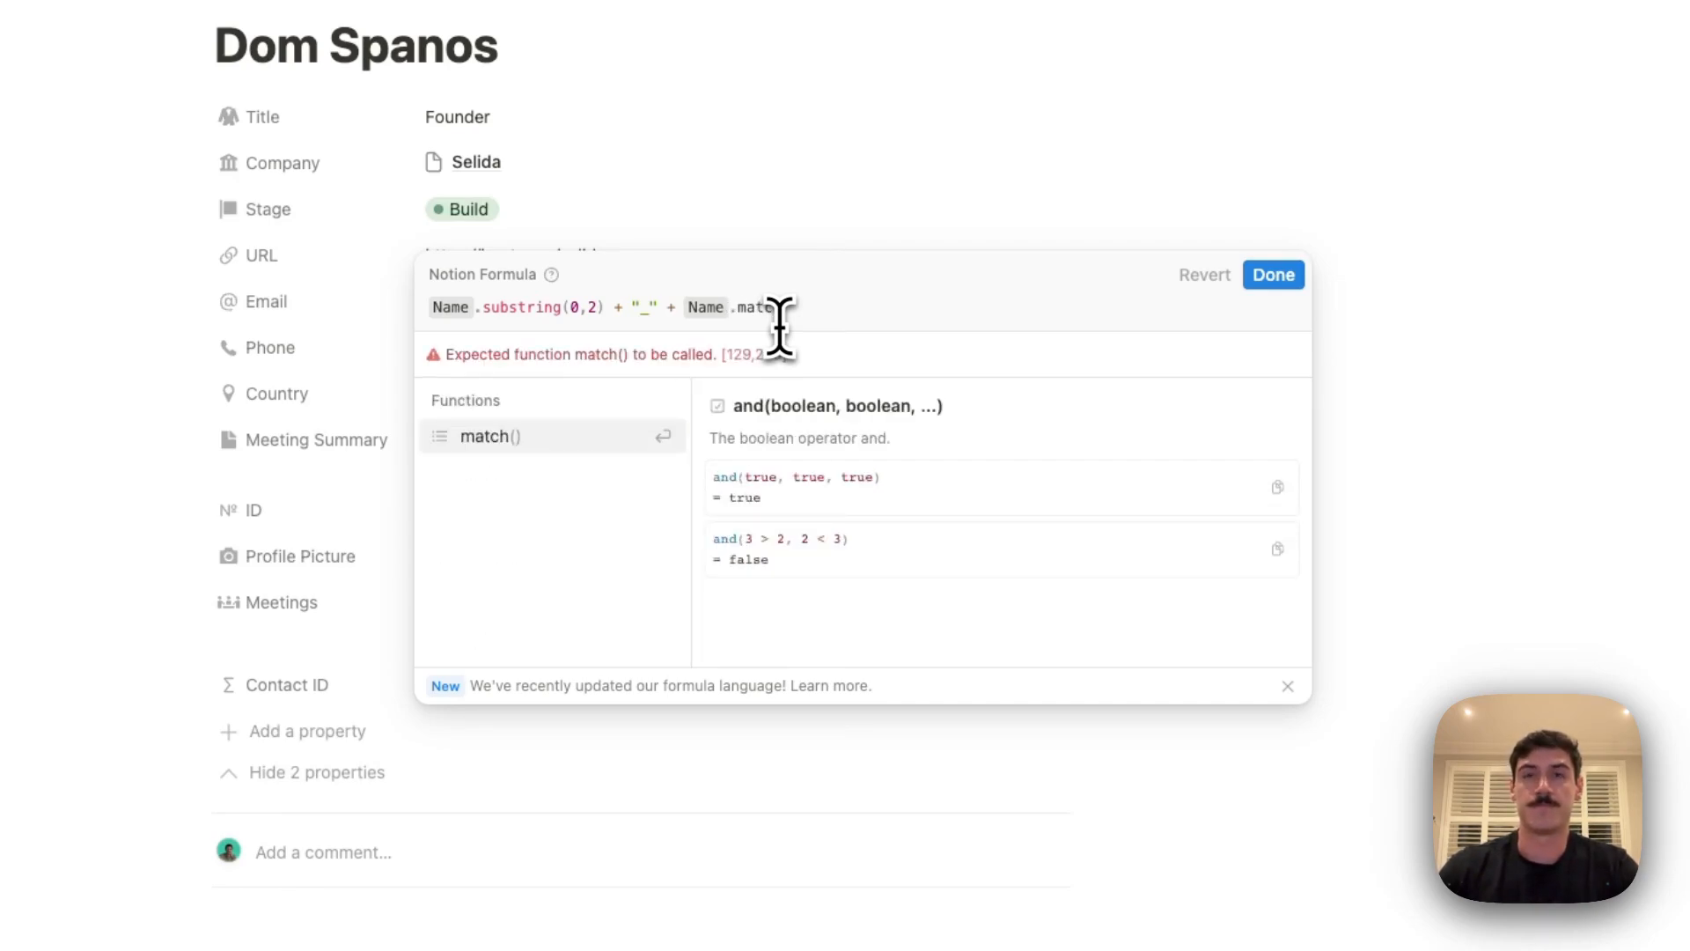
key(Return)
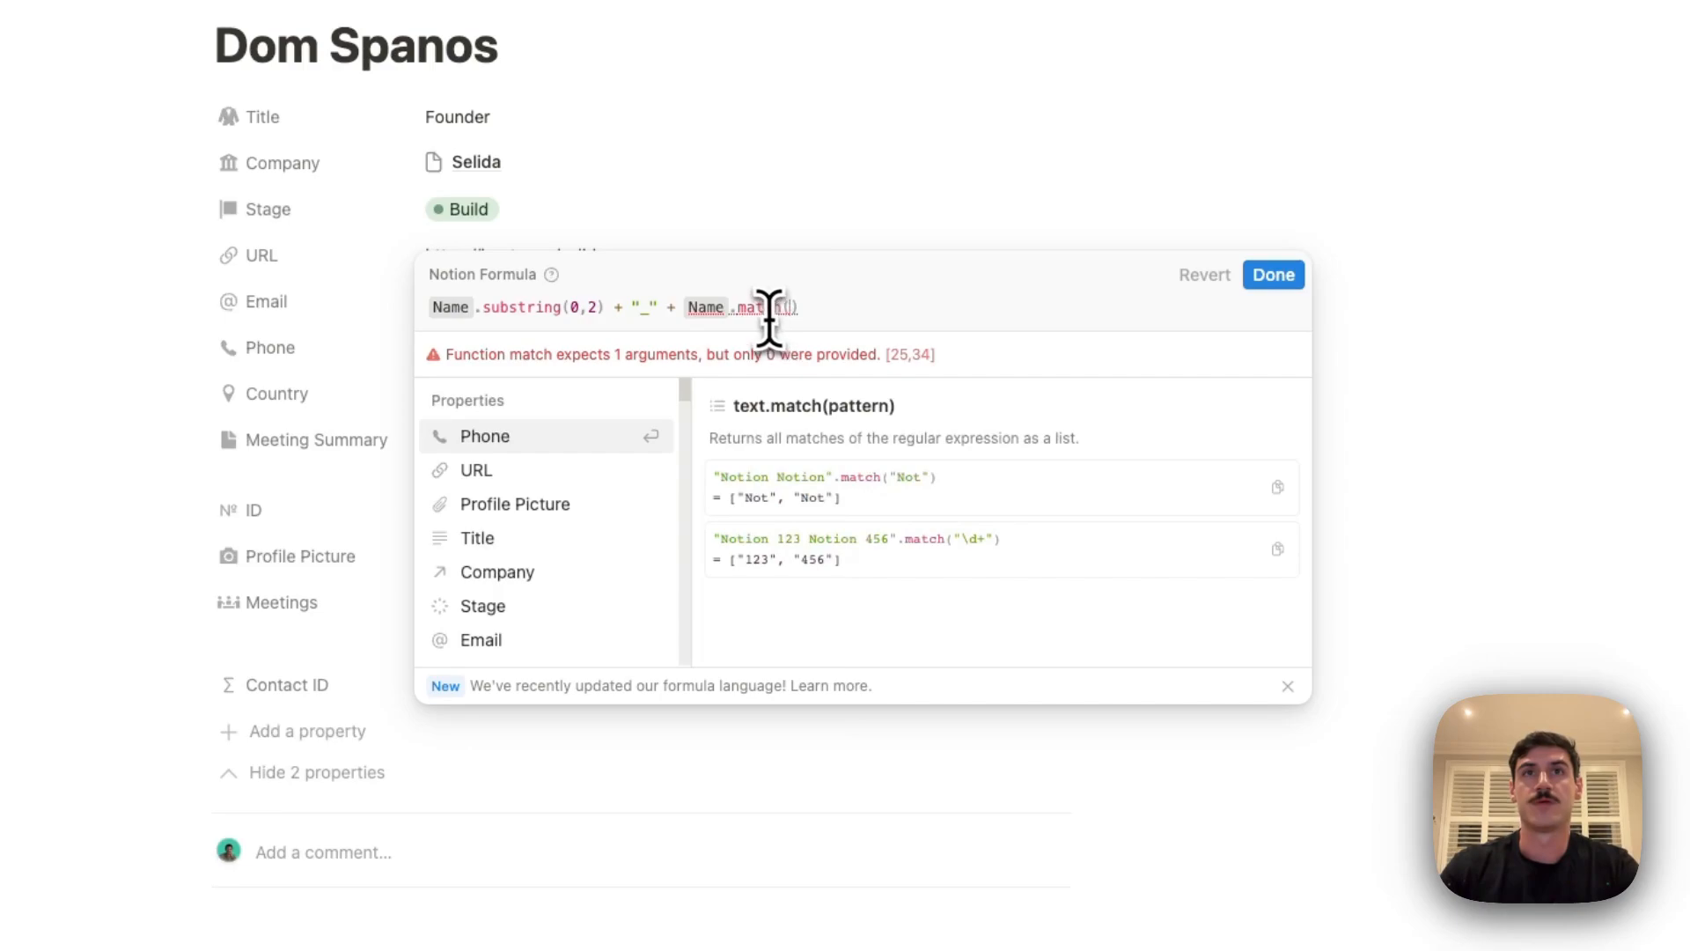
click(747, 307)
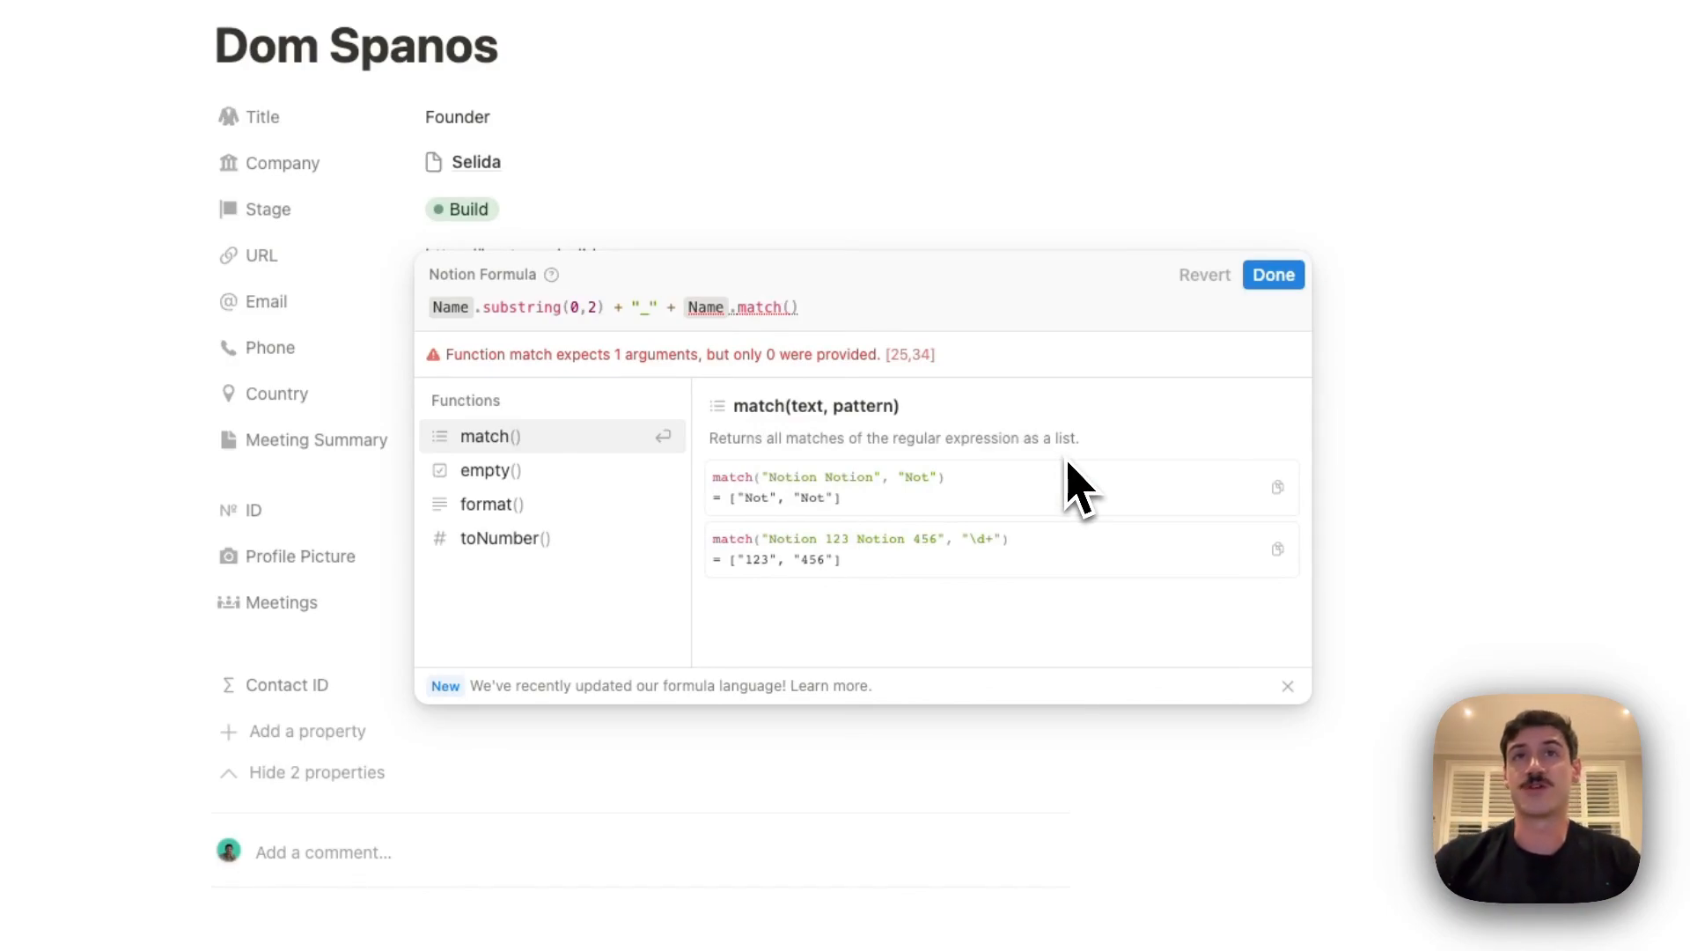
click(791, 312)
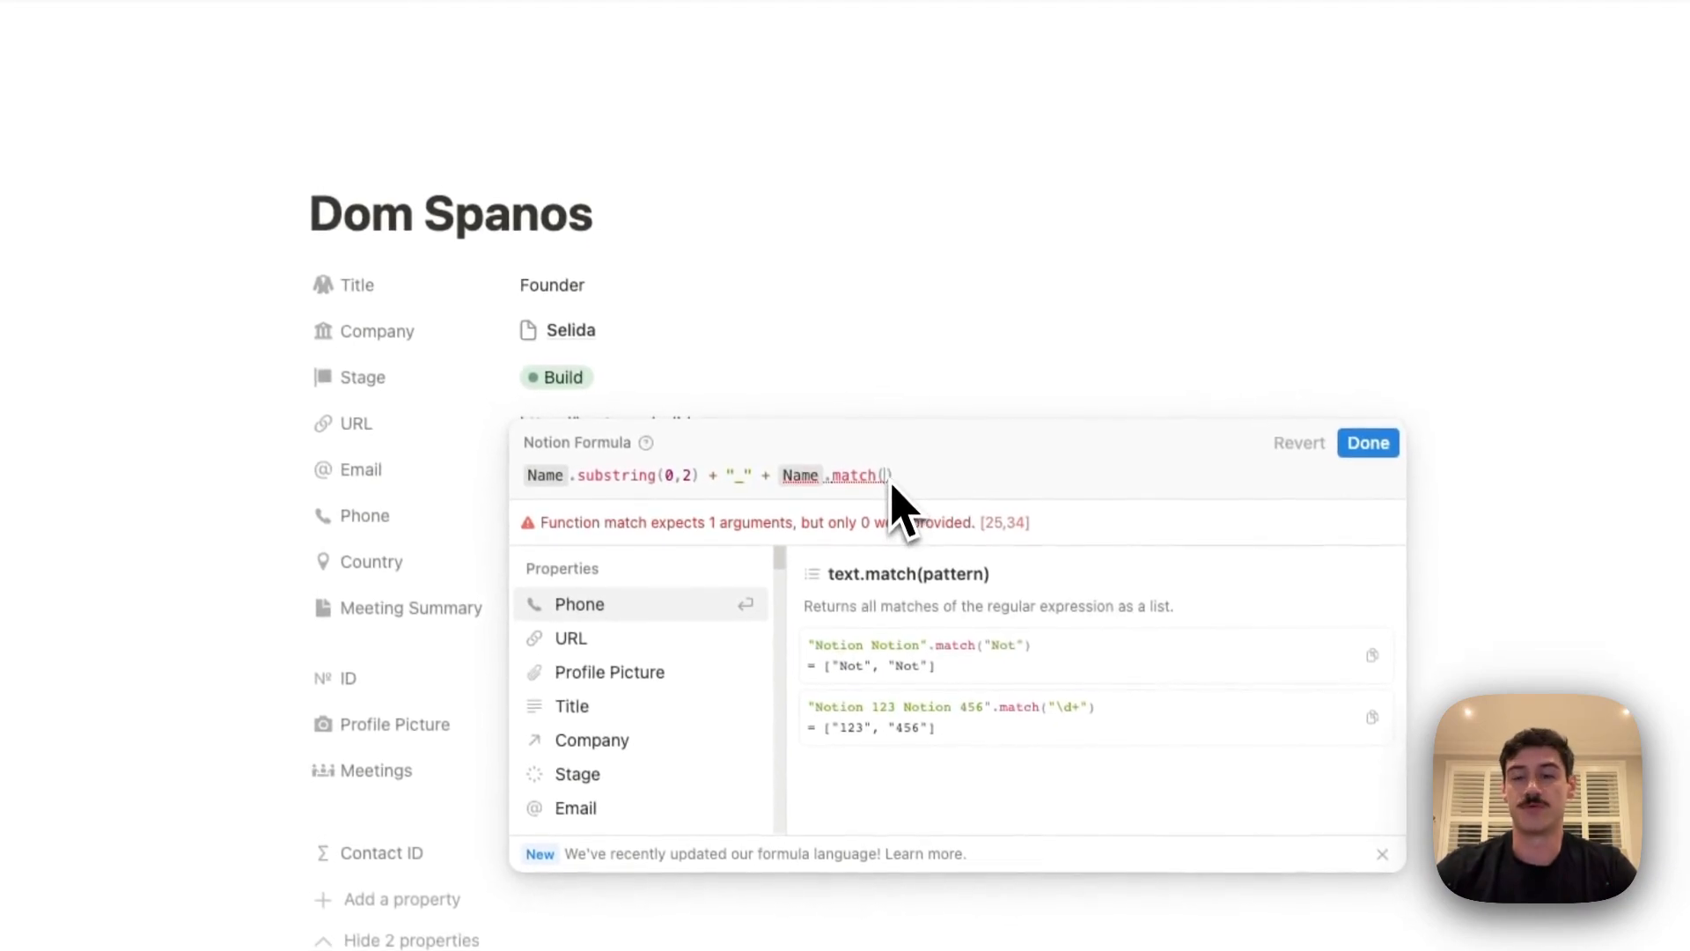
Try a literal part of the surname as the match() pattern and clear it again
text("Span)
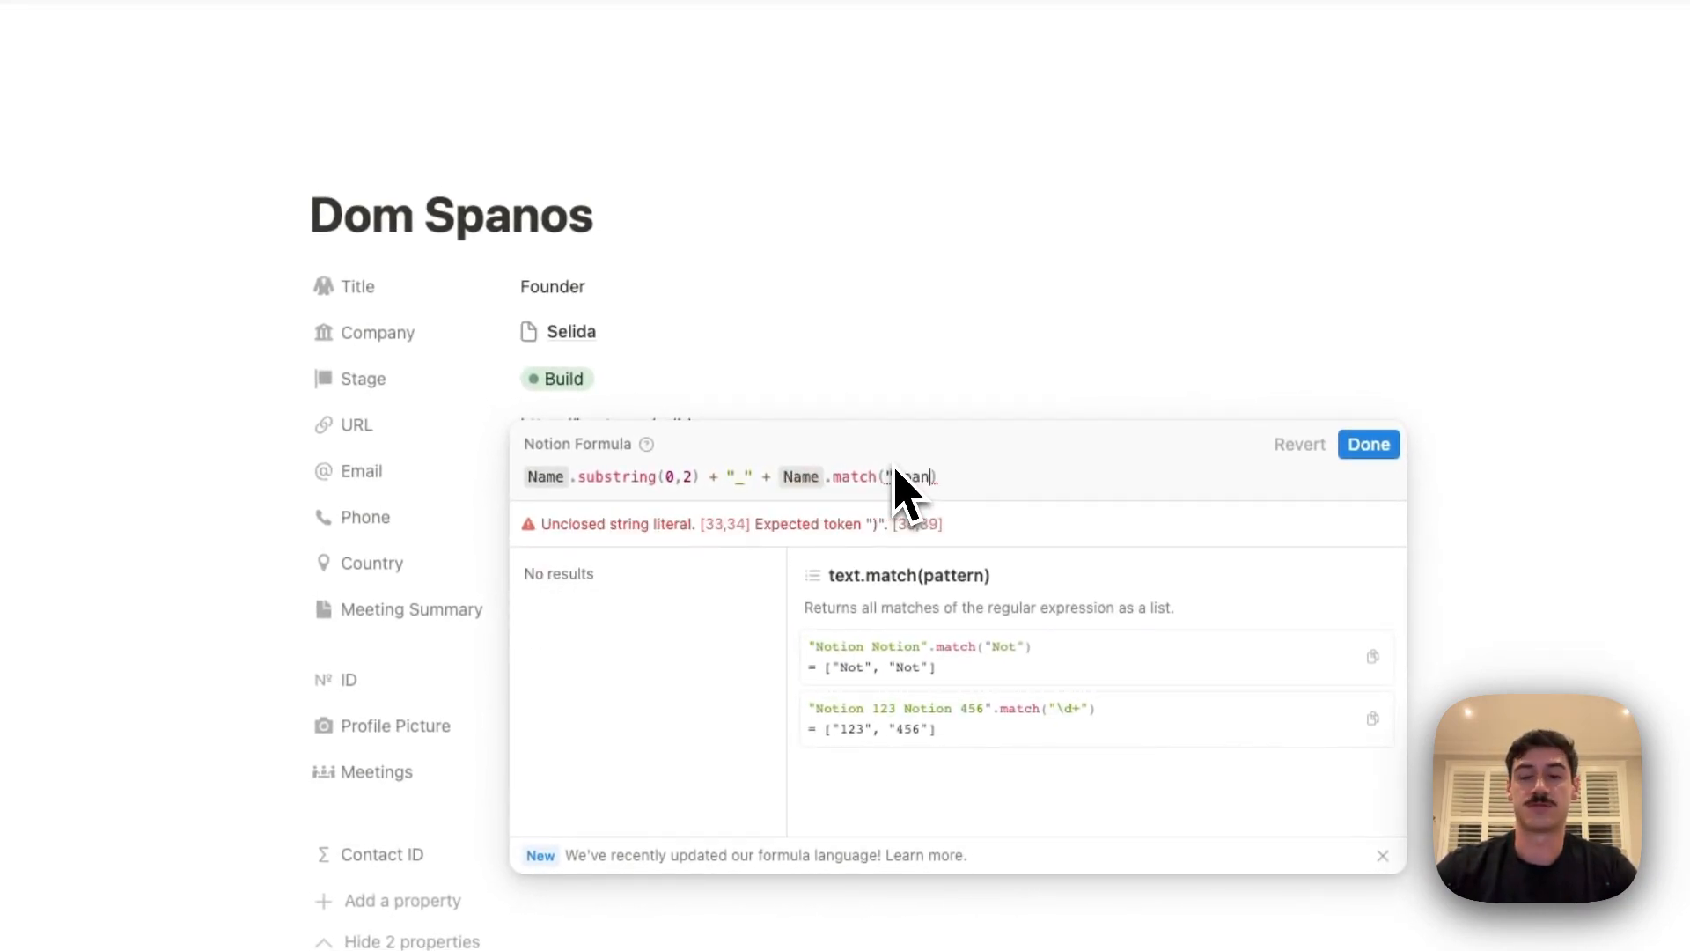
text(")
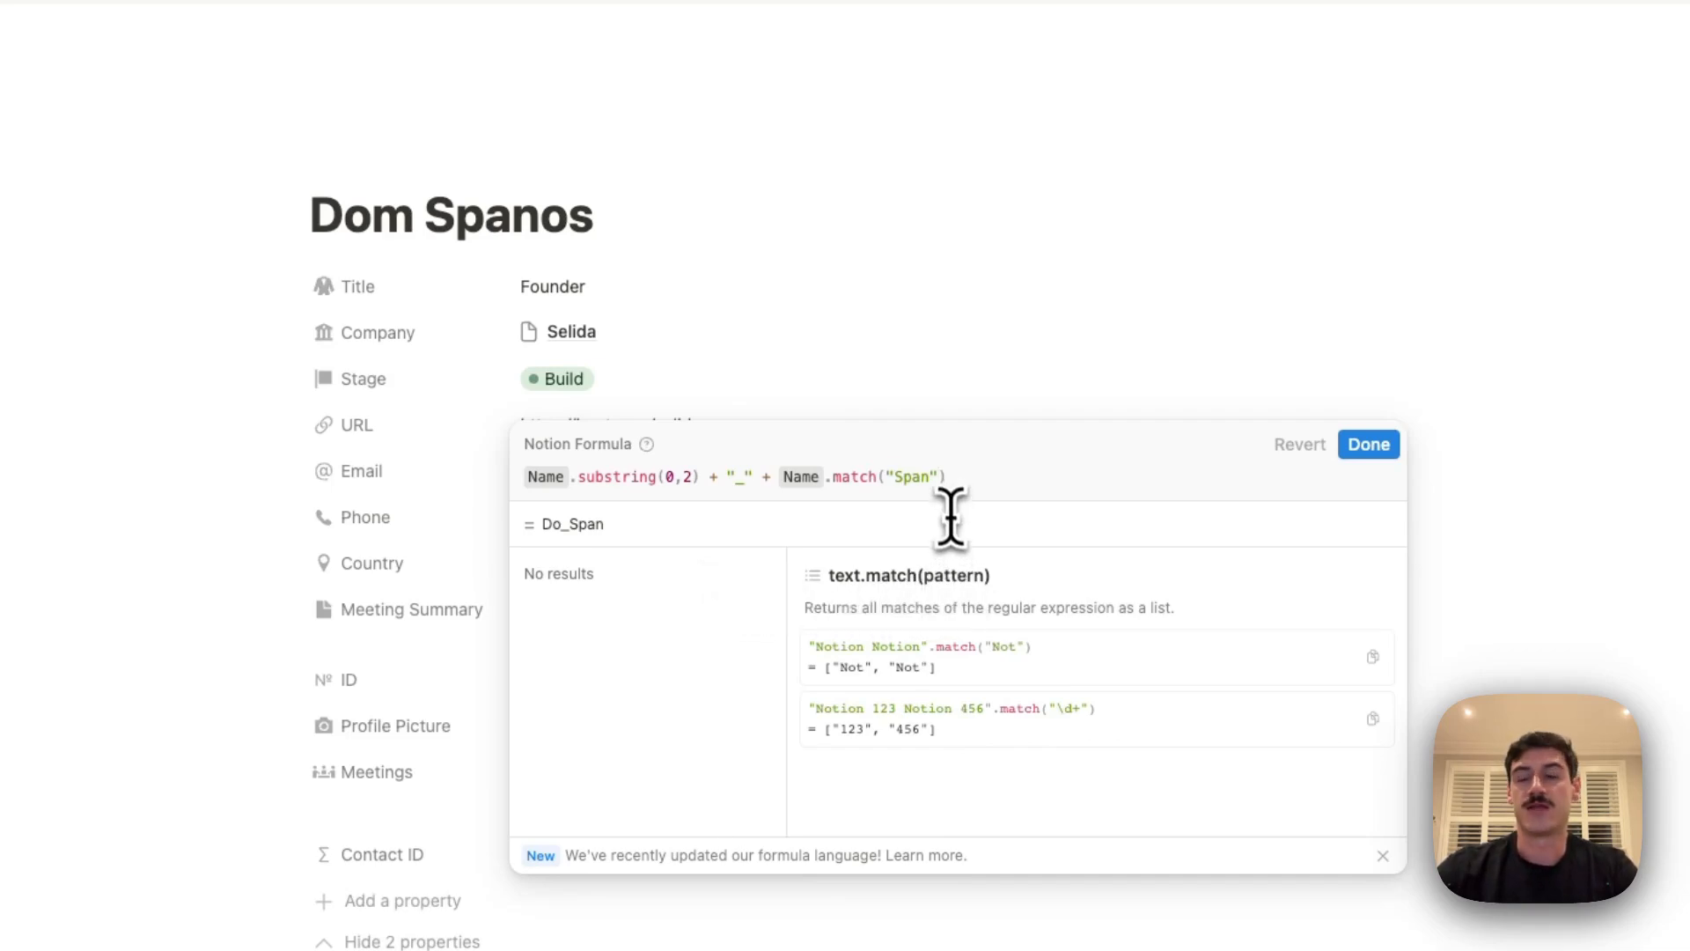
key(BackSpace)
key(BackSpace)
key(BackSpace)
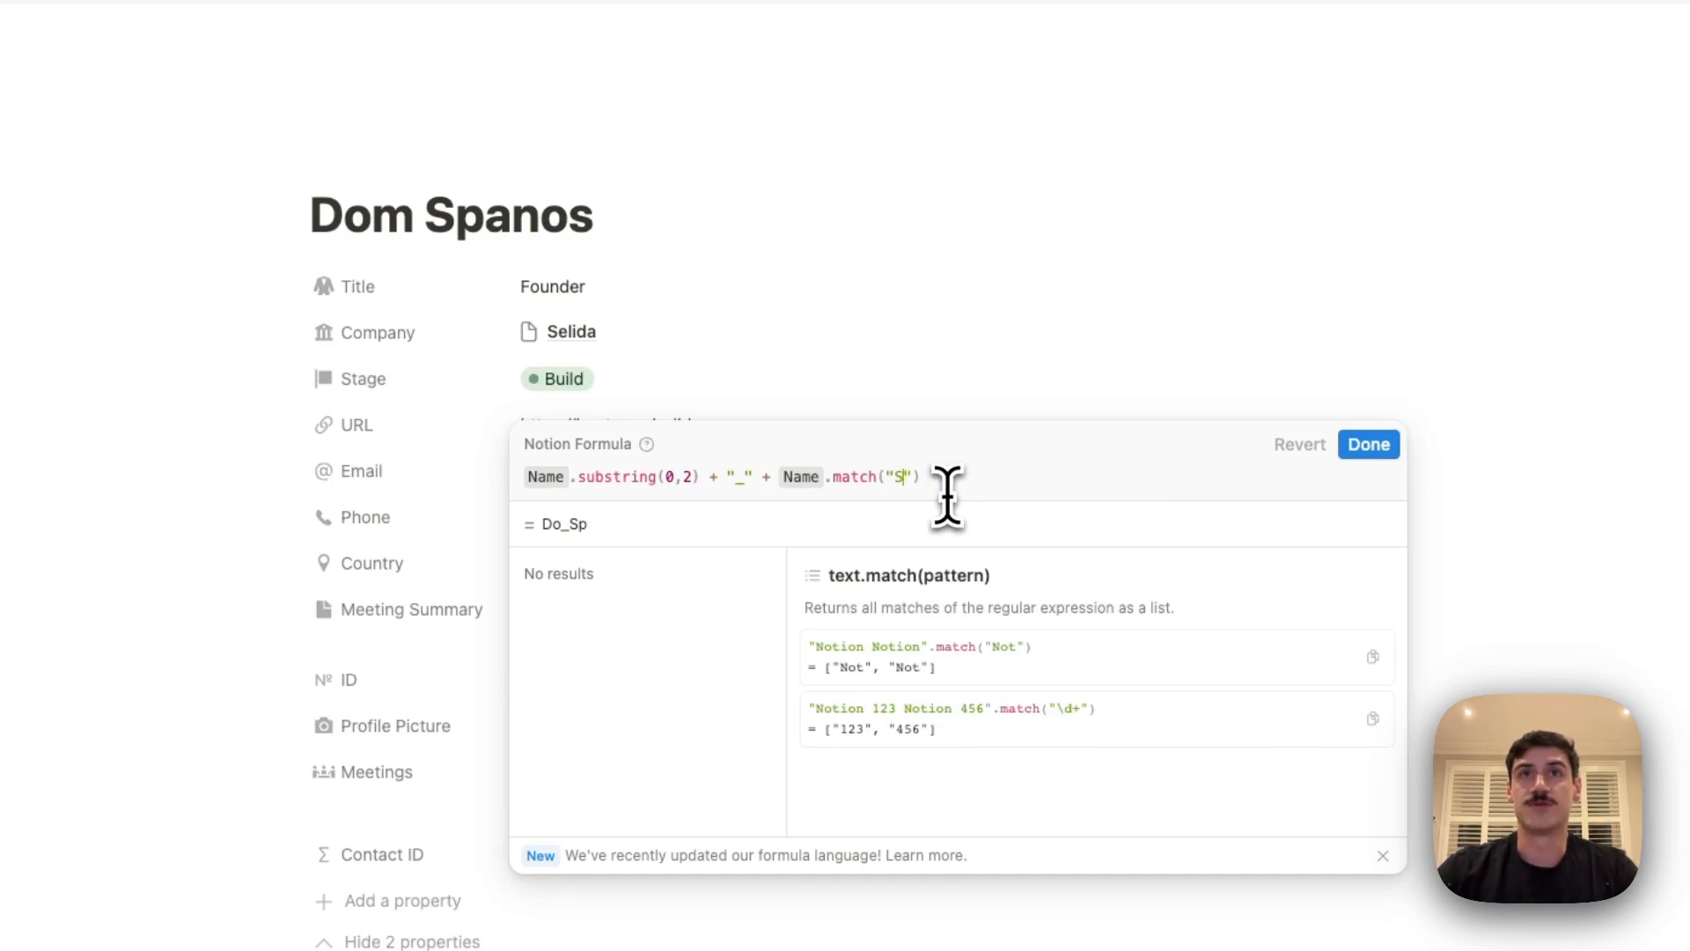
key(BackSpace)
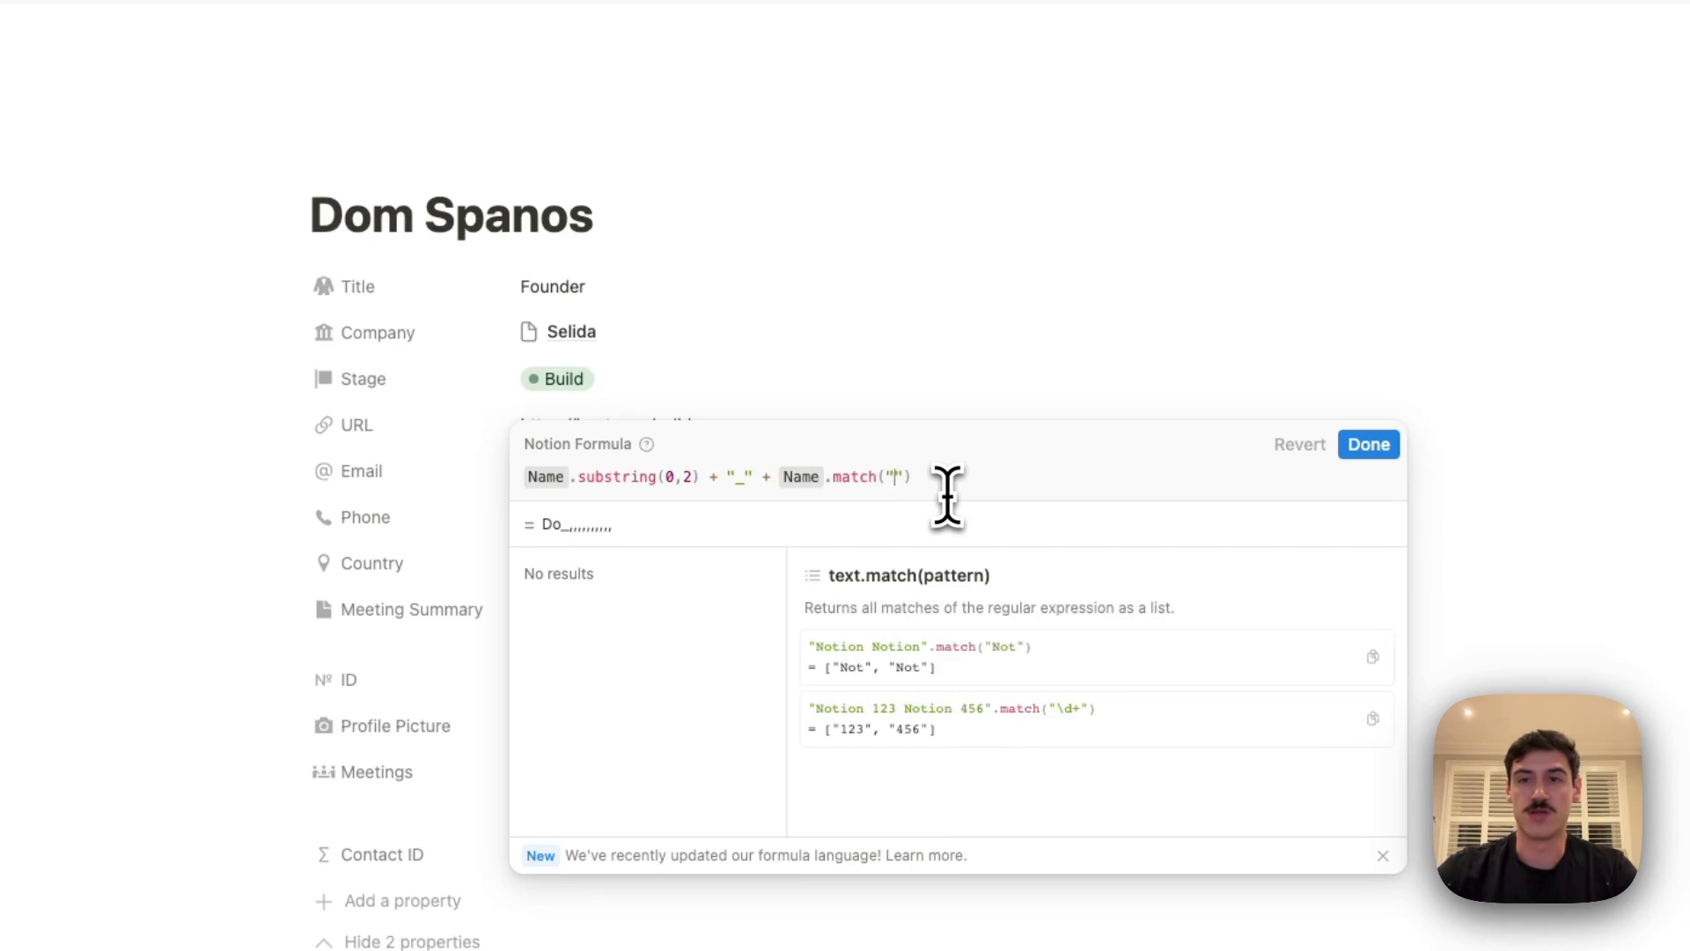
Set the match() pattern to the regular expression "\s.+" to capture the space and everything following it
text(/s)
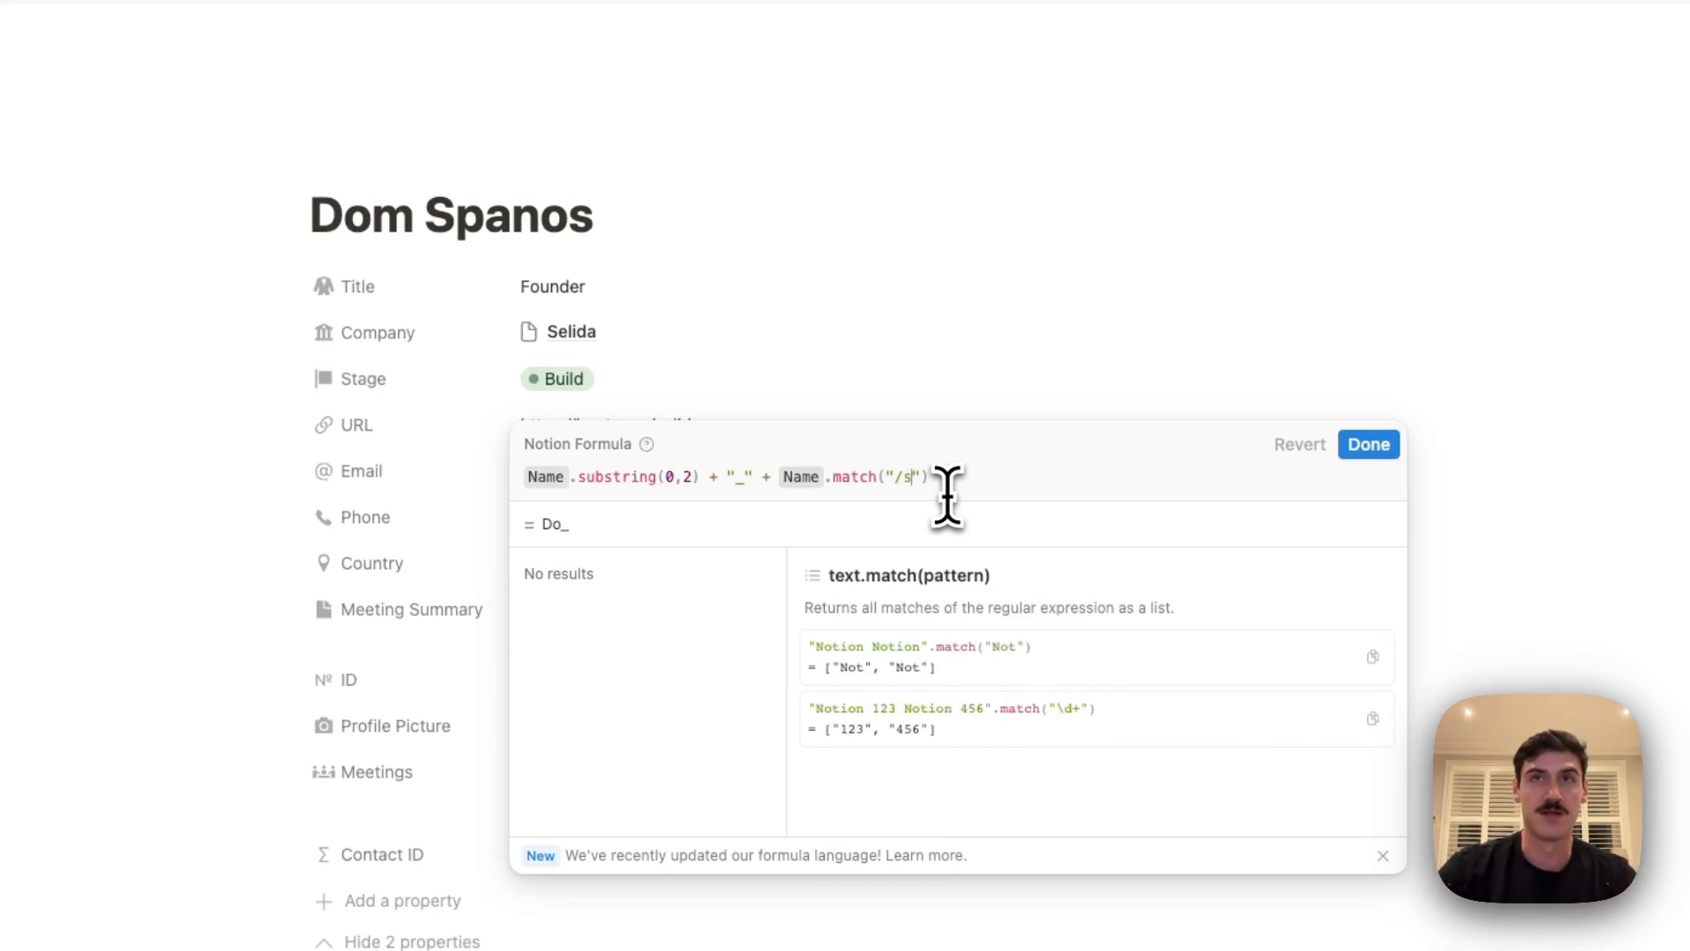
text(.)
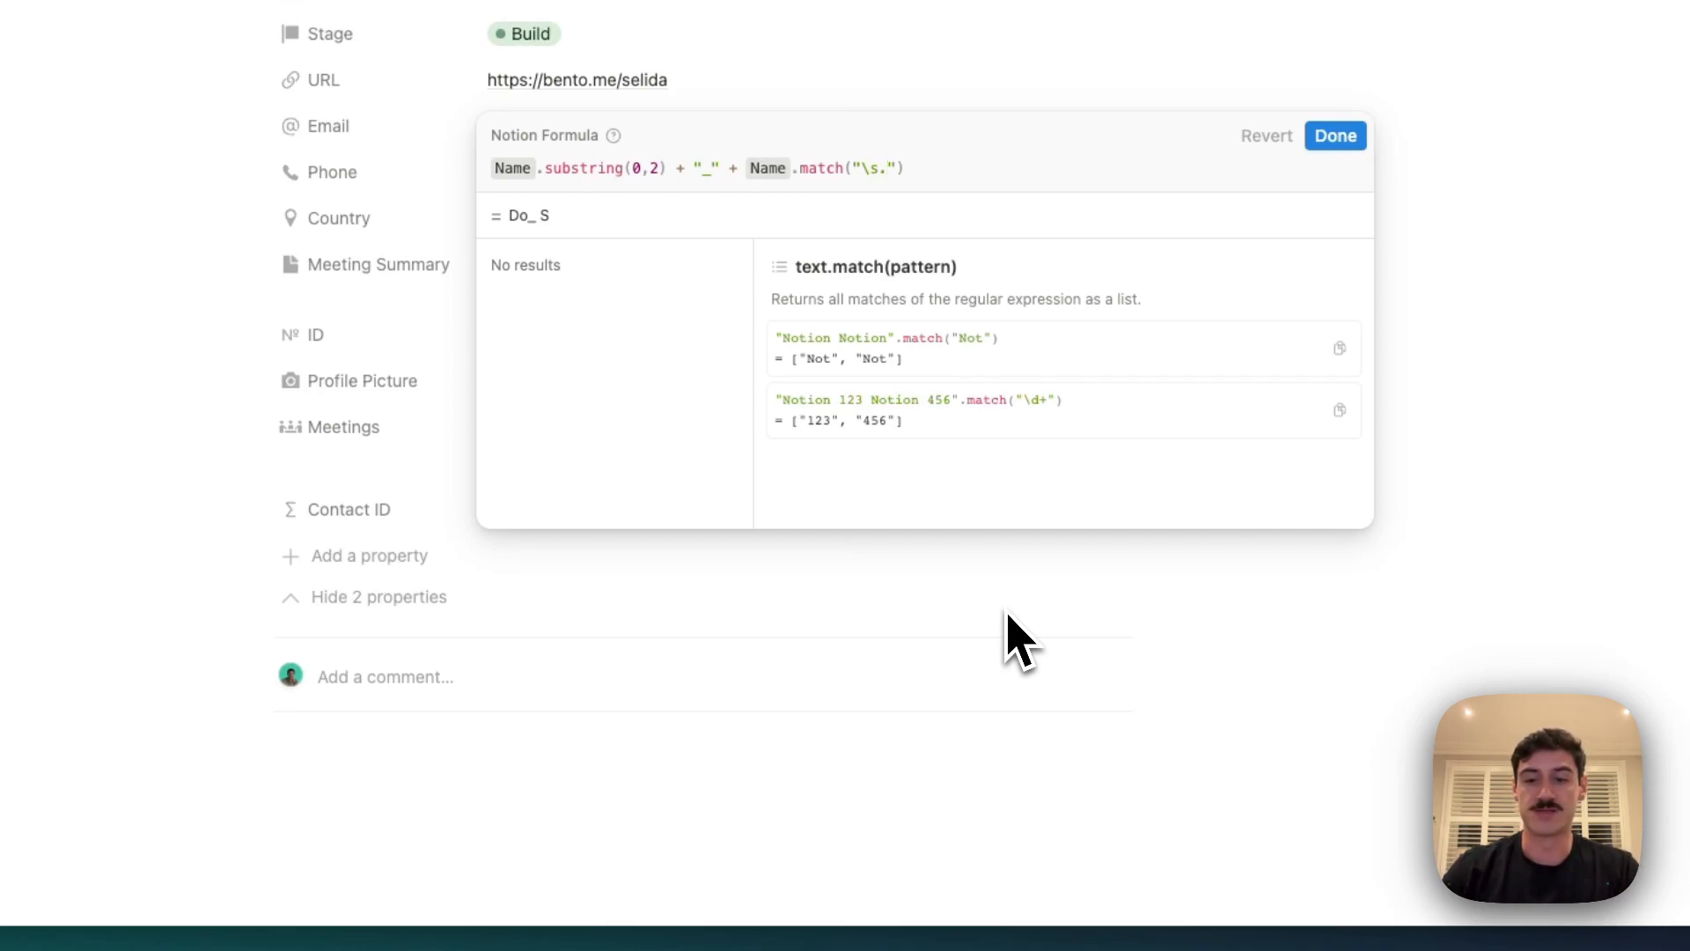
text(+)
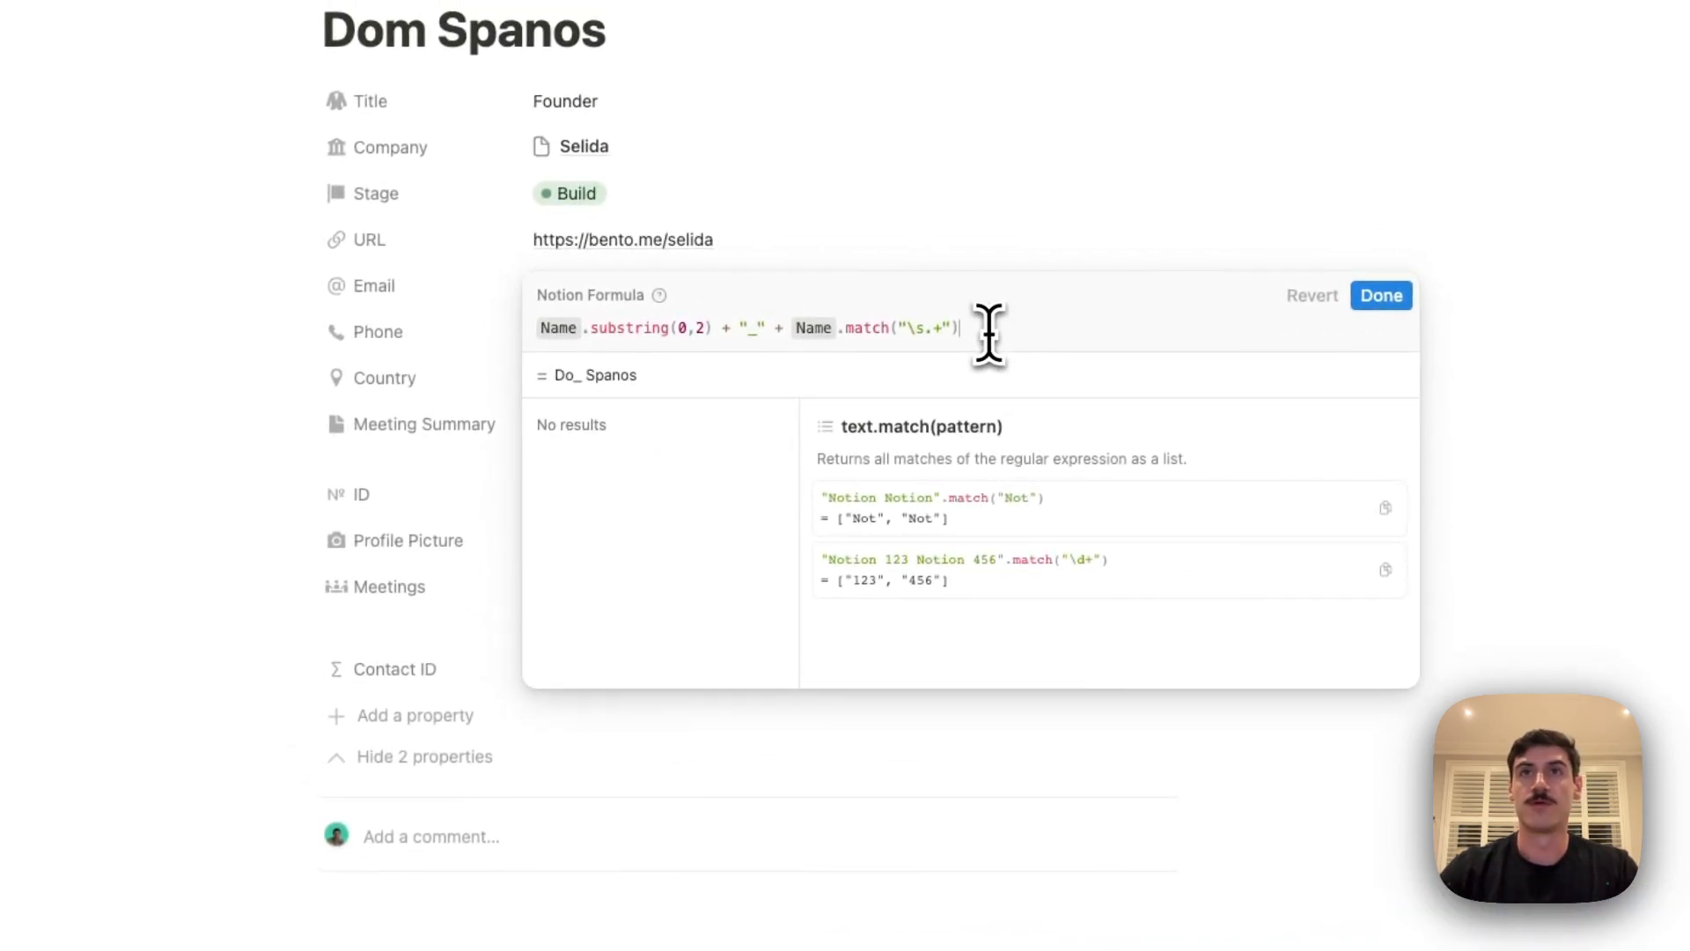
Append another underscore separator "_" and the ID property to the end of the Contact ID formula
text(+)
key(BackSpace)
text(+ )
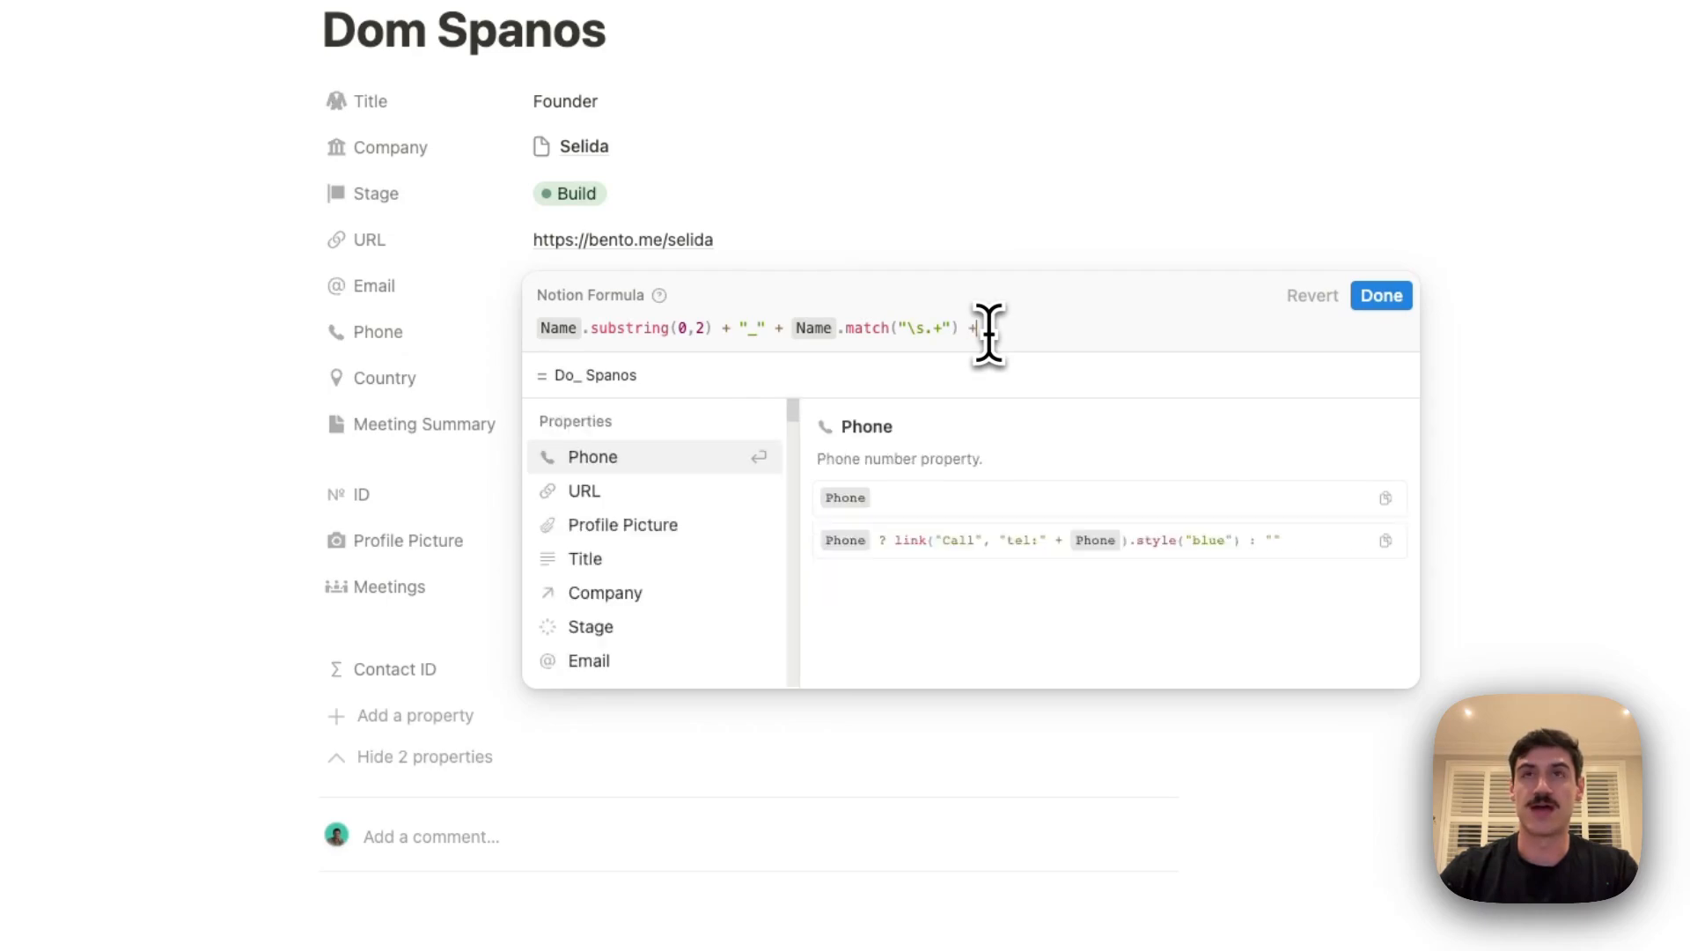
text("_")
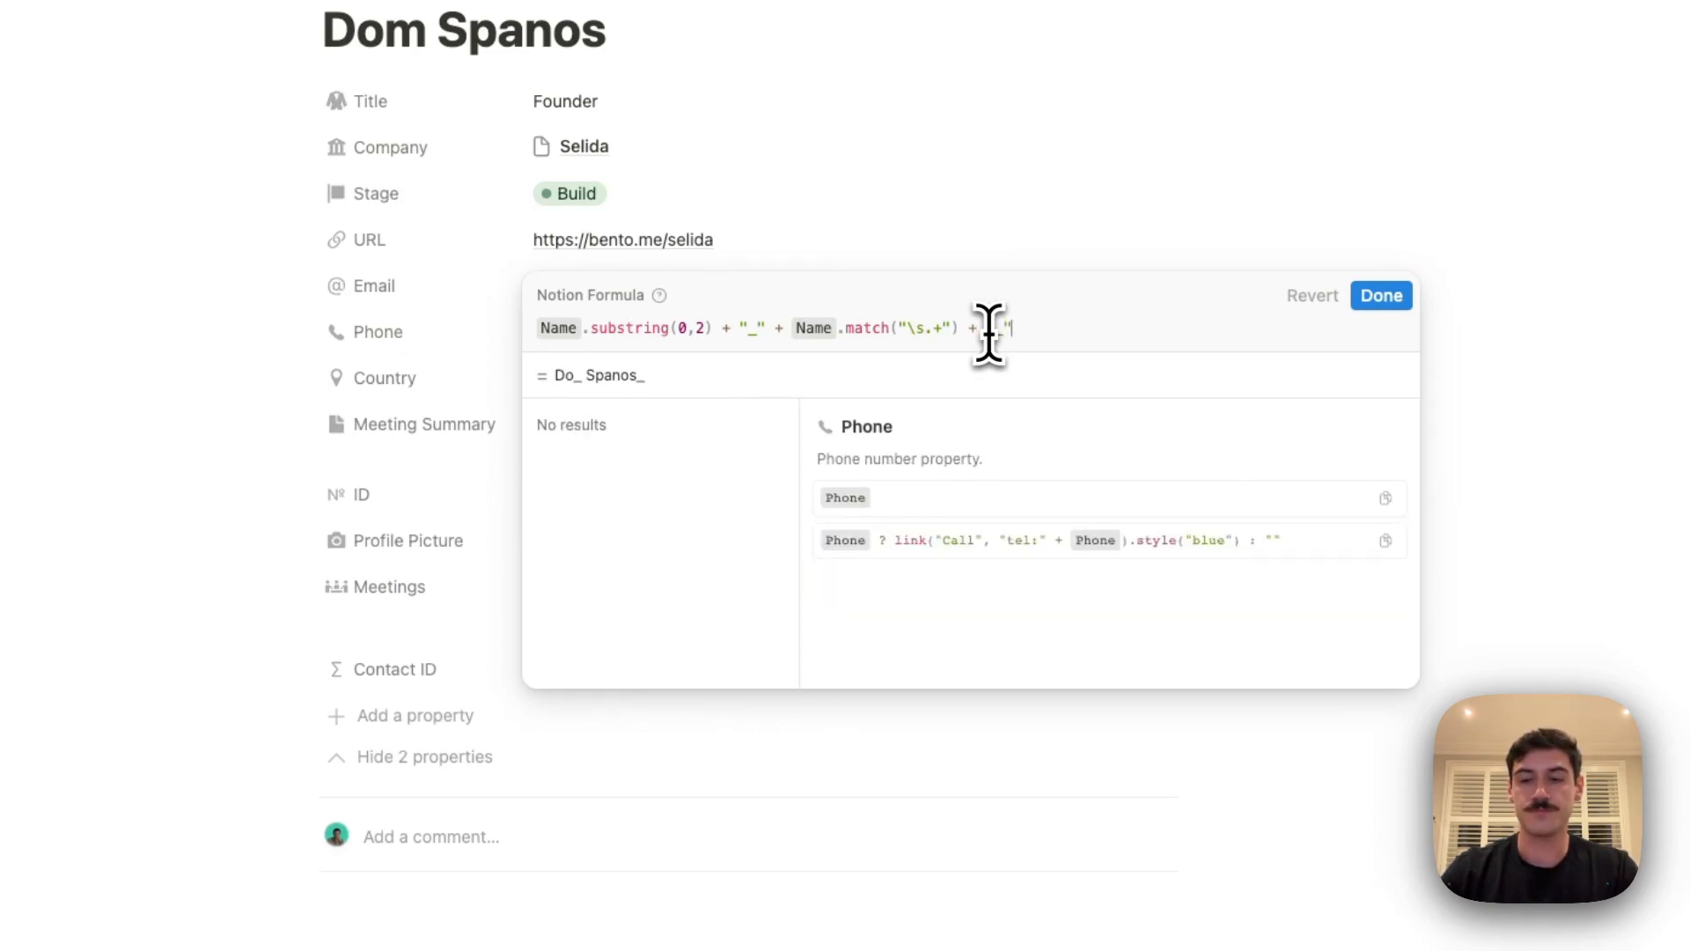
text( + id)
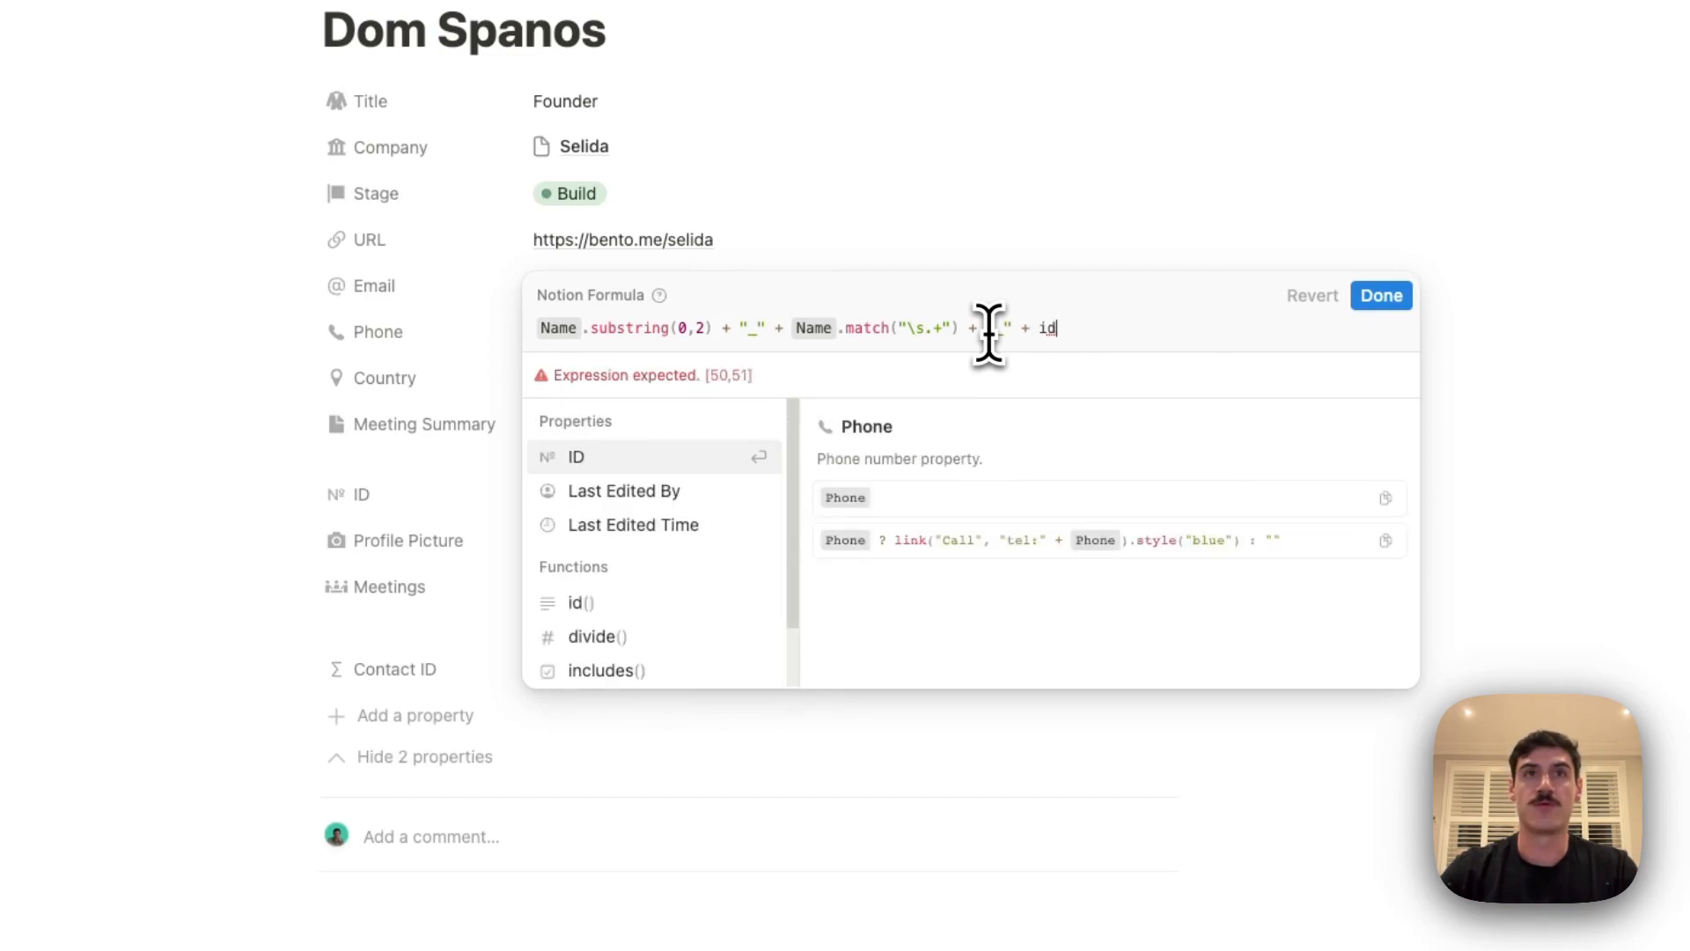
key(Return)
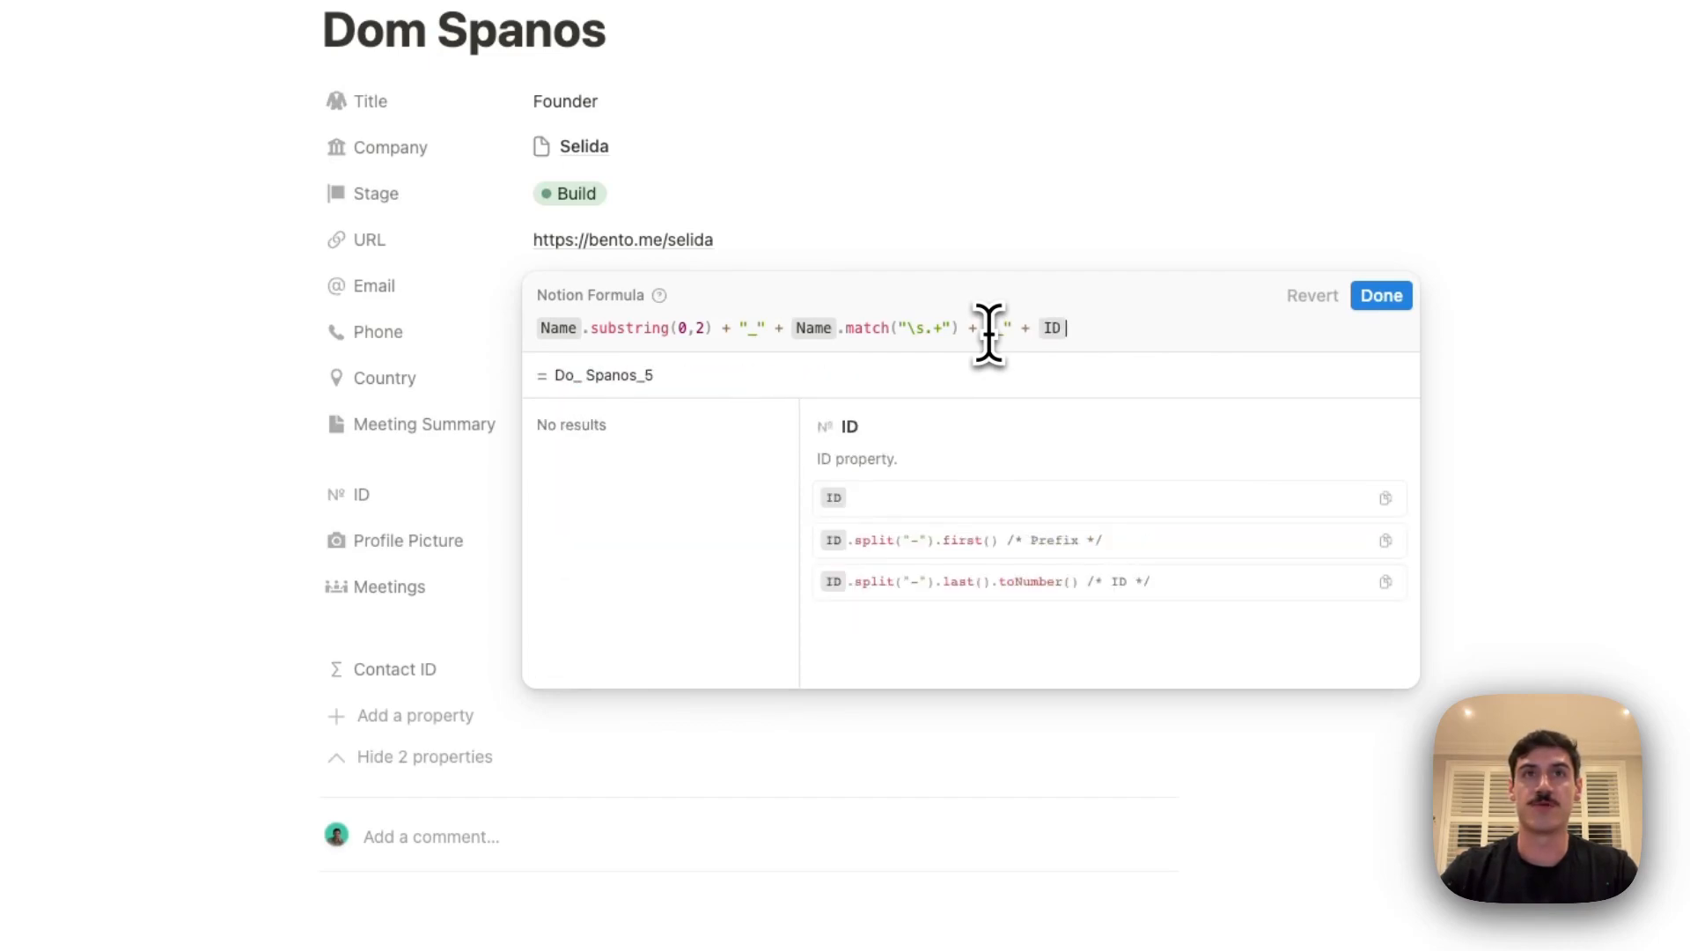